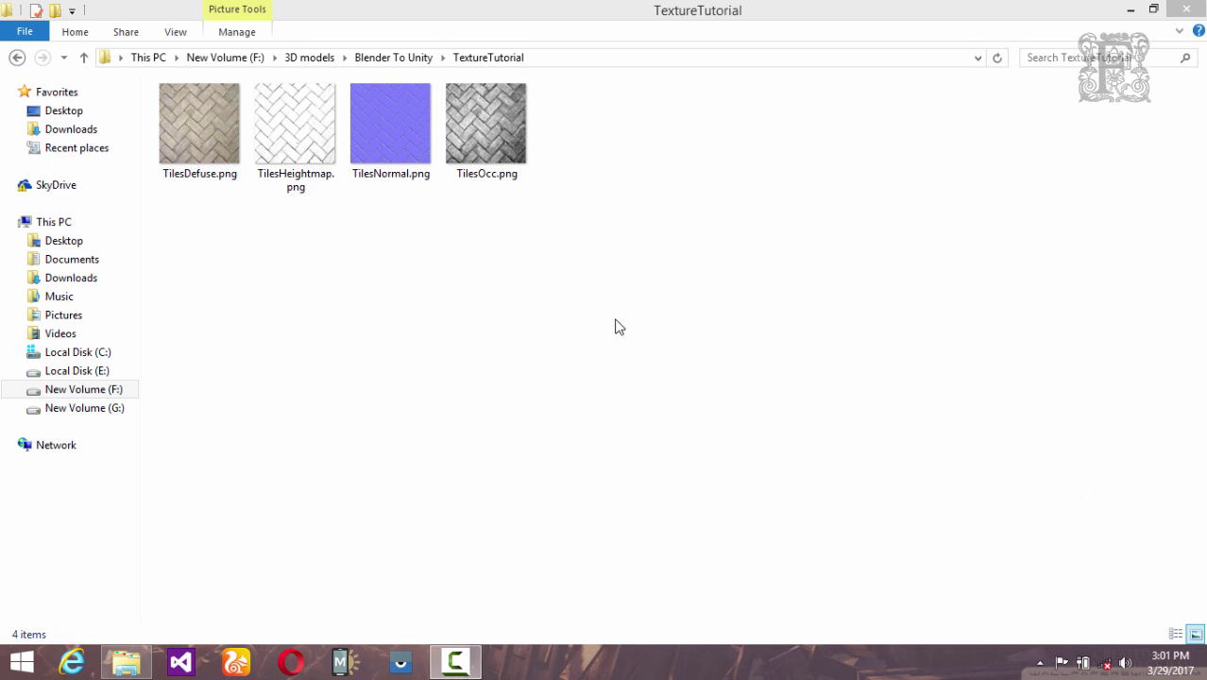
Permanently delete TilesHeightmap.png, TilesNormal.png and TilesOcc.png from the TextureTutorial folder, keeping only TilesDefuse.png
{"action": "left_click_drag", "start_coordinate": [281, 270], "coordinate": [489, 132]}
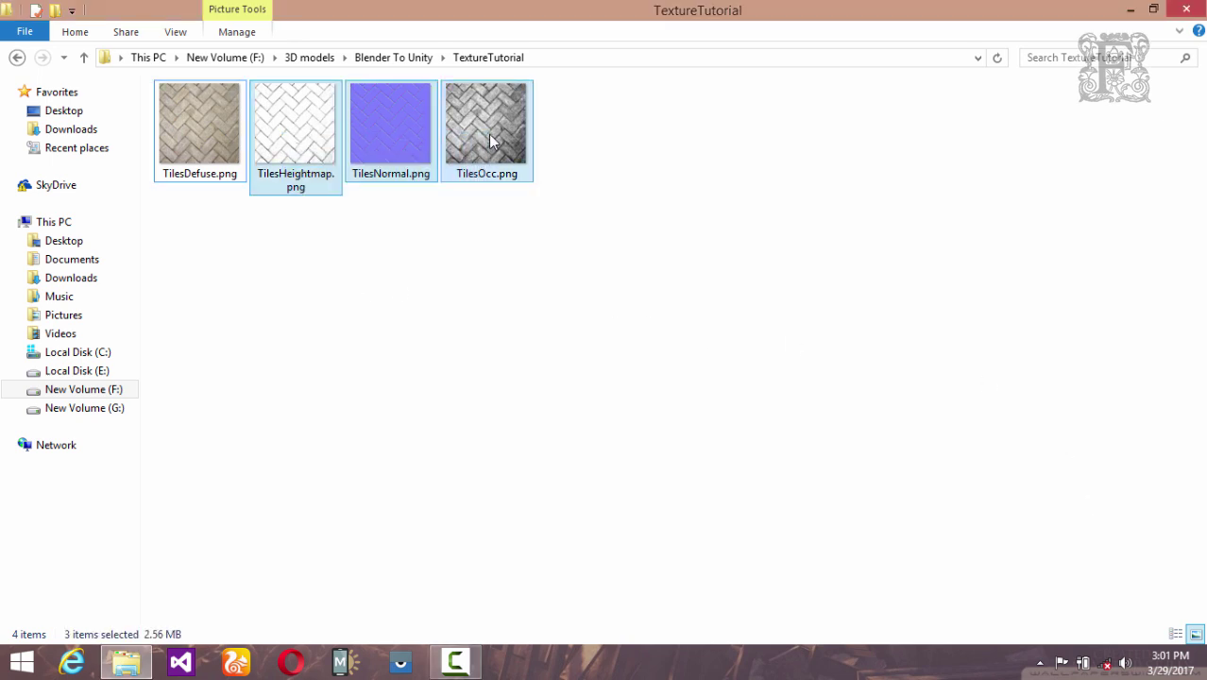
{"action": "left_click", "coordinate": [197, 133]}
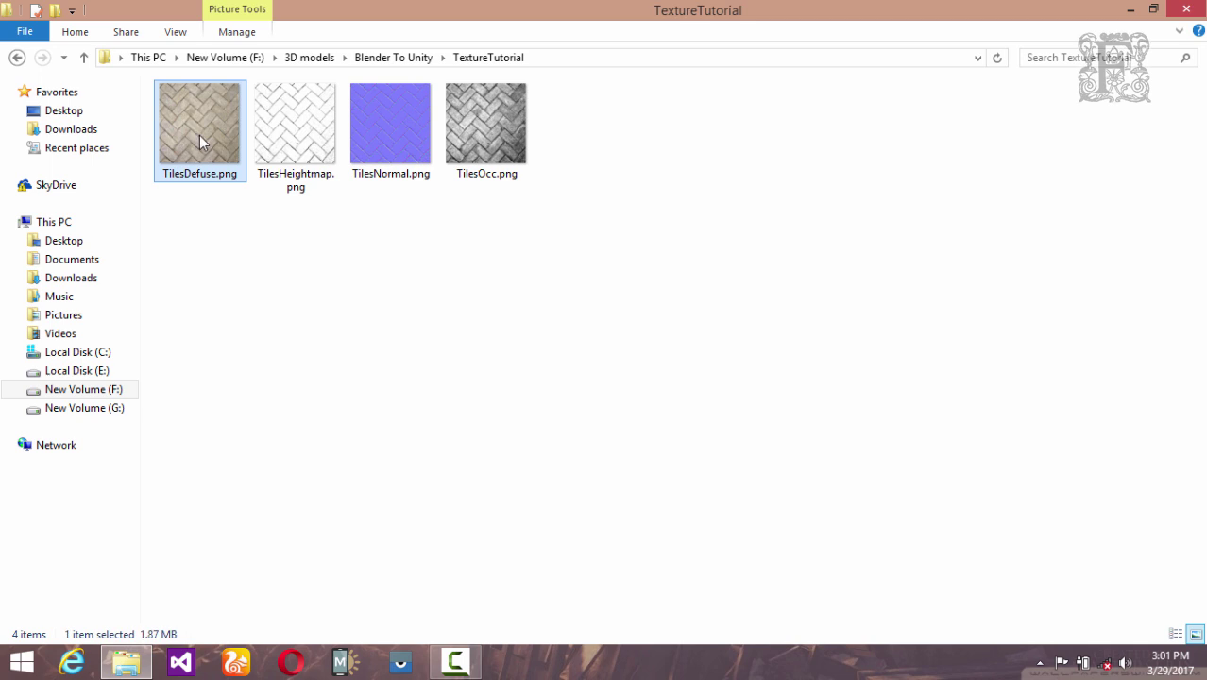
{"action": "left_click", "coordinate": [402, 142]}
{"action": "left_click", "coordinate": [490, 156]}
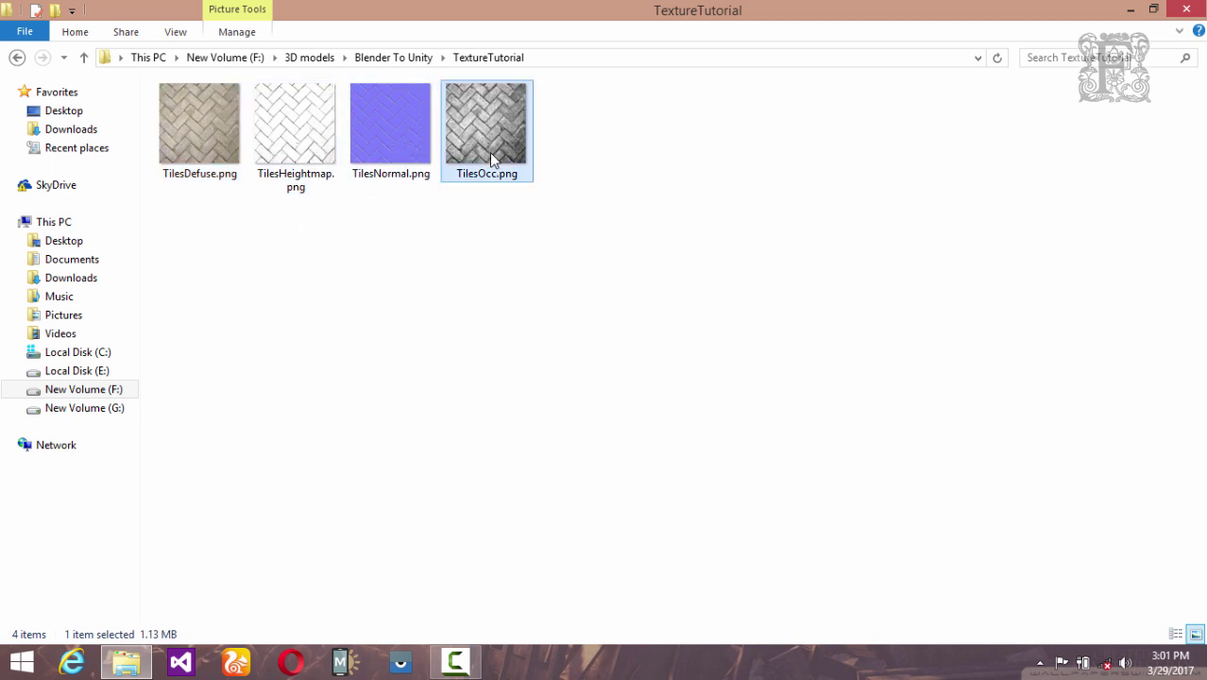
{"action": "left_click_drag", "start_coordinate": [269, 271], "coordinate": [501, 132]}
{"action": "key", "text": "shift+Delete"}
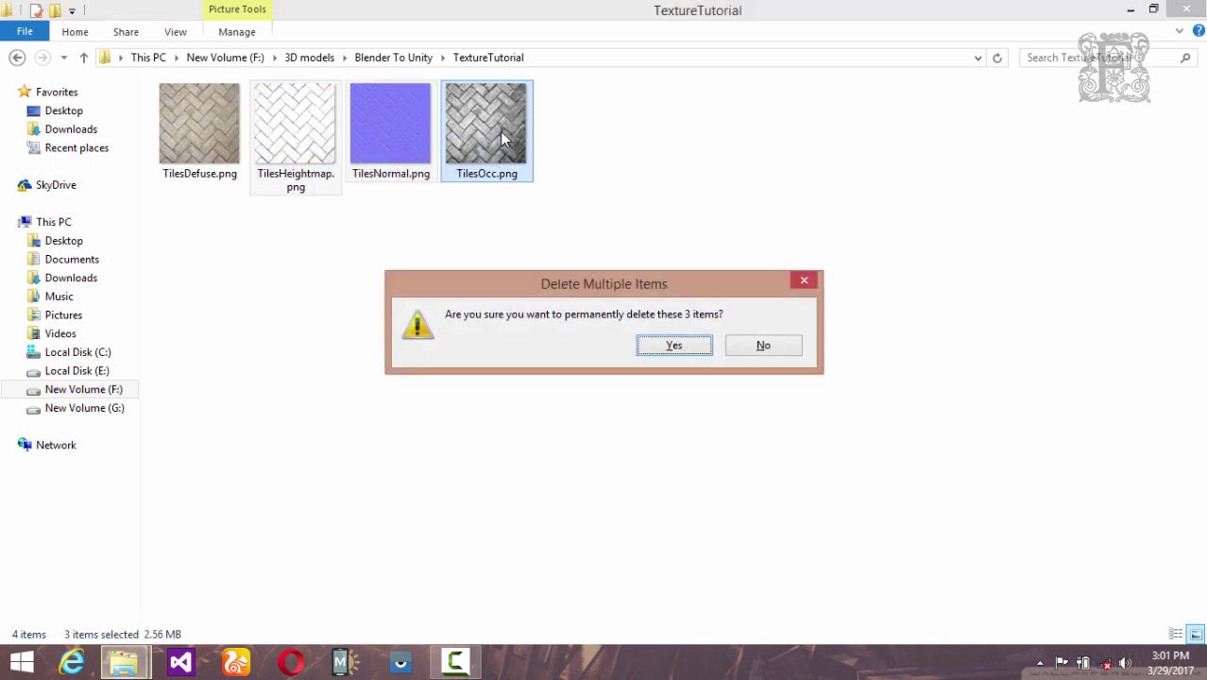
{"action": "key", "text": "Return"}
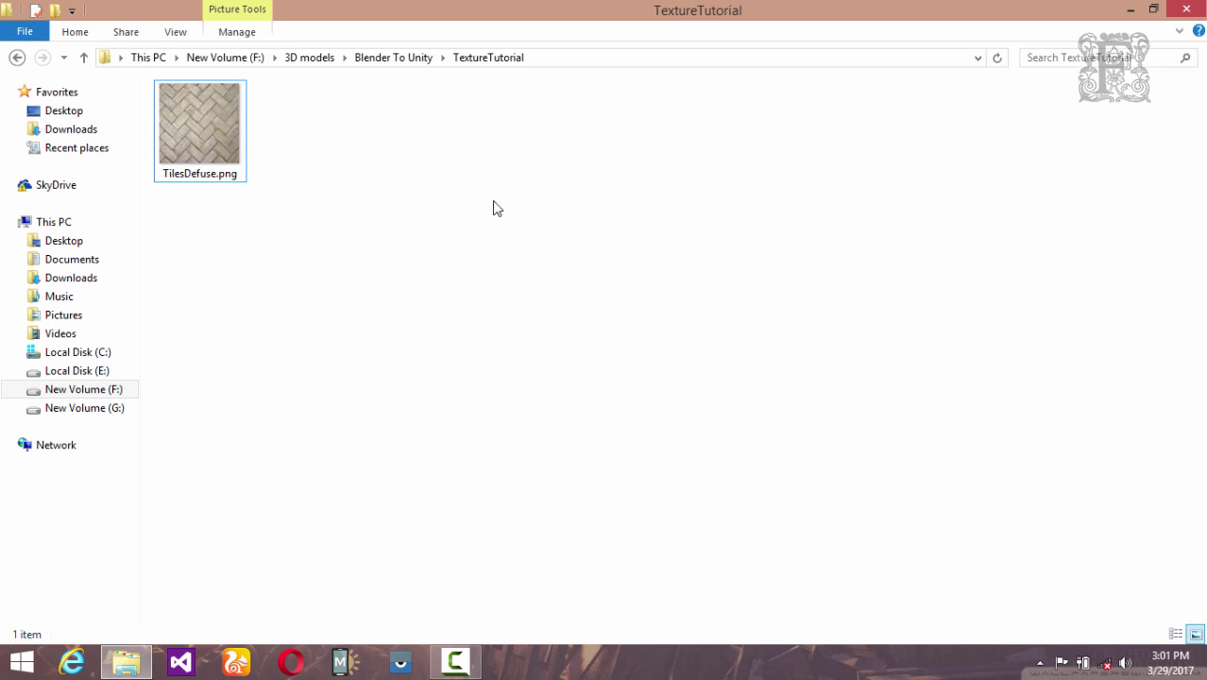
Open TilesDefuse.png from the TextureTutorial folder in Adobe Photoshop CC
{"action": "right_click", "coordinate": [219, 117]}
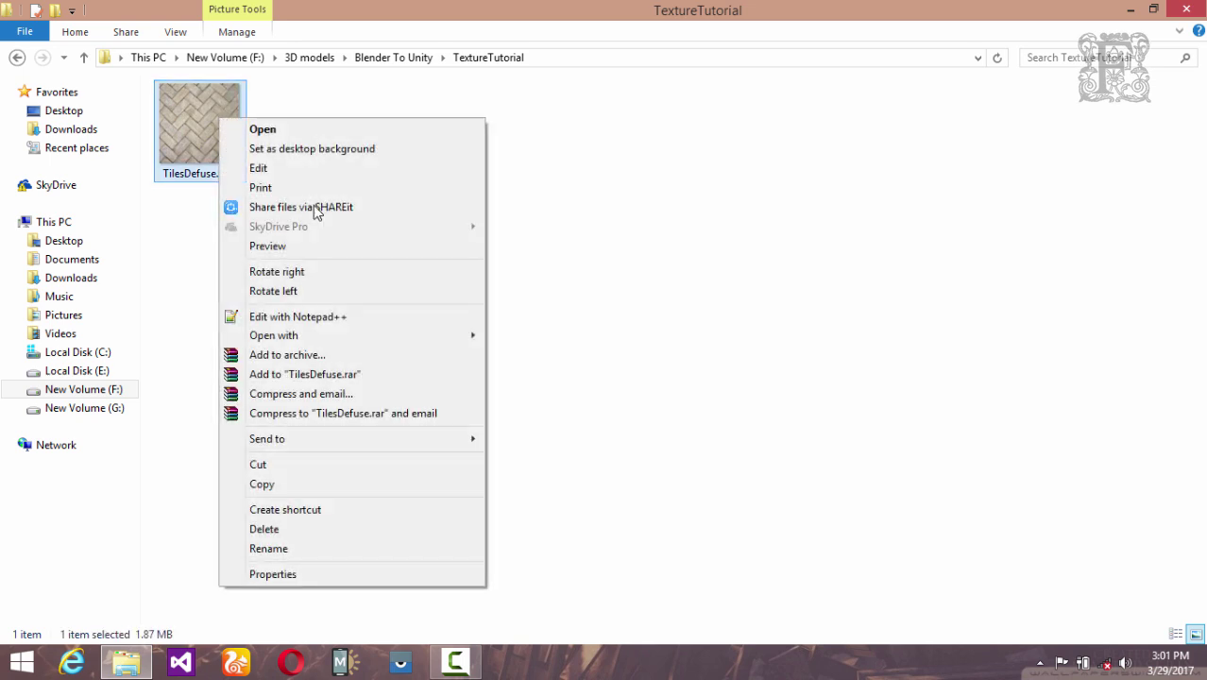
{"action": "mouse_move", "coordinate": [413, 335]}
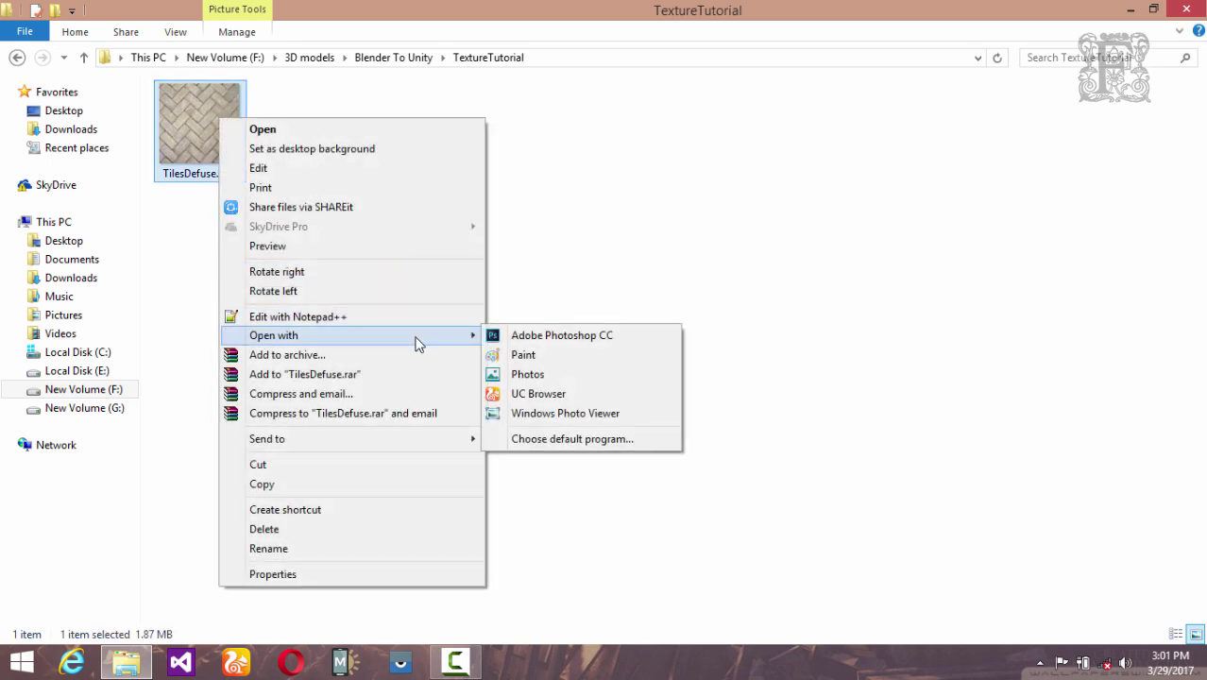
{"action": "left_click", "coordinate": [587, 340]}
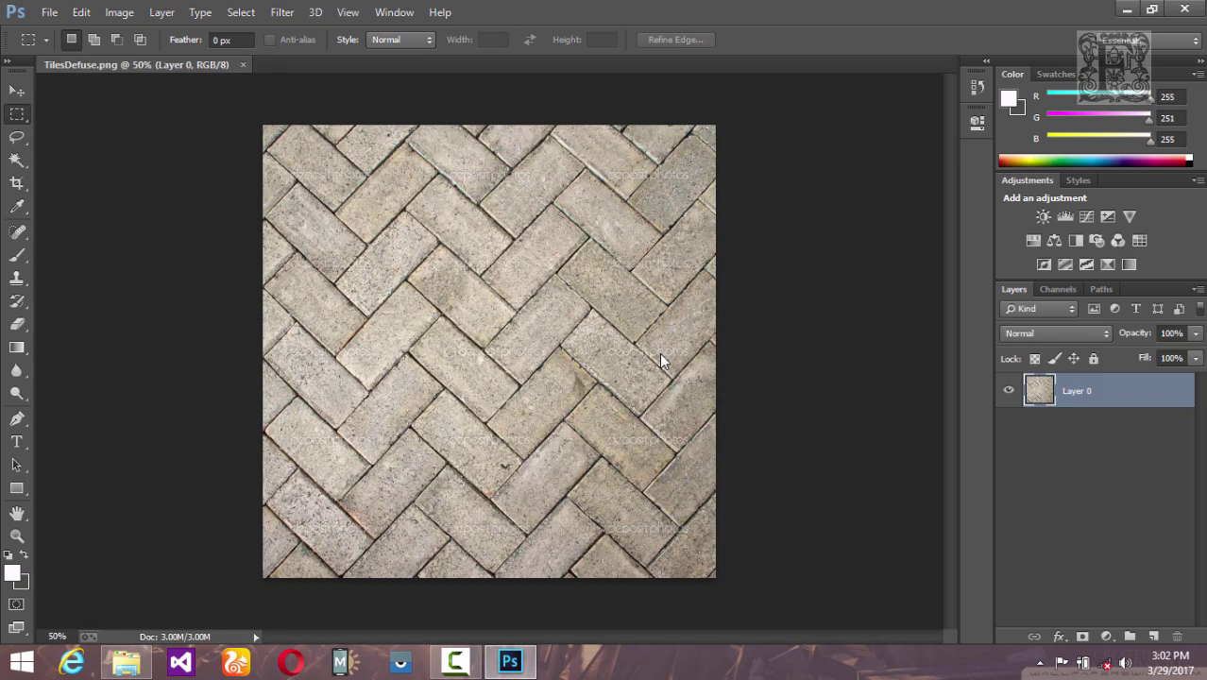
Convert the tile image to Grayscale mode, discarding its color information
{"action": "left_click", "coordinate": [120, 13]}
{"action": "mouse_move", "coordinate": [278, 33]}
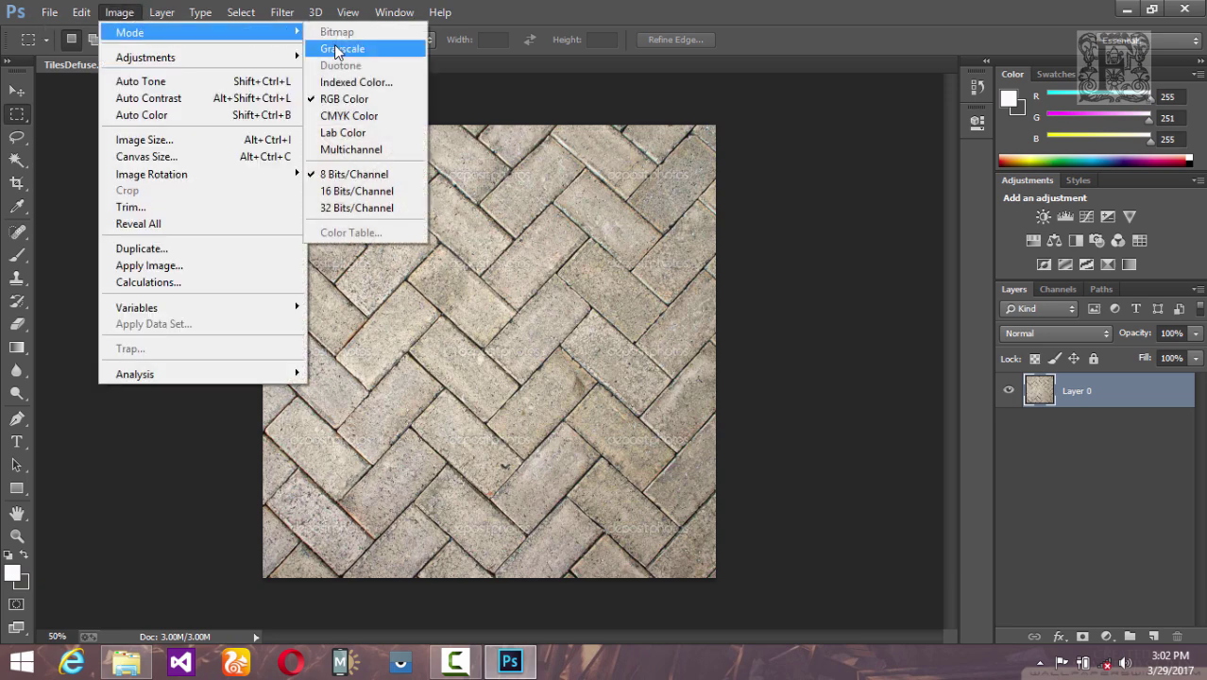
{"action": "left_click", "coordinate": [333, 44]}
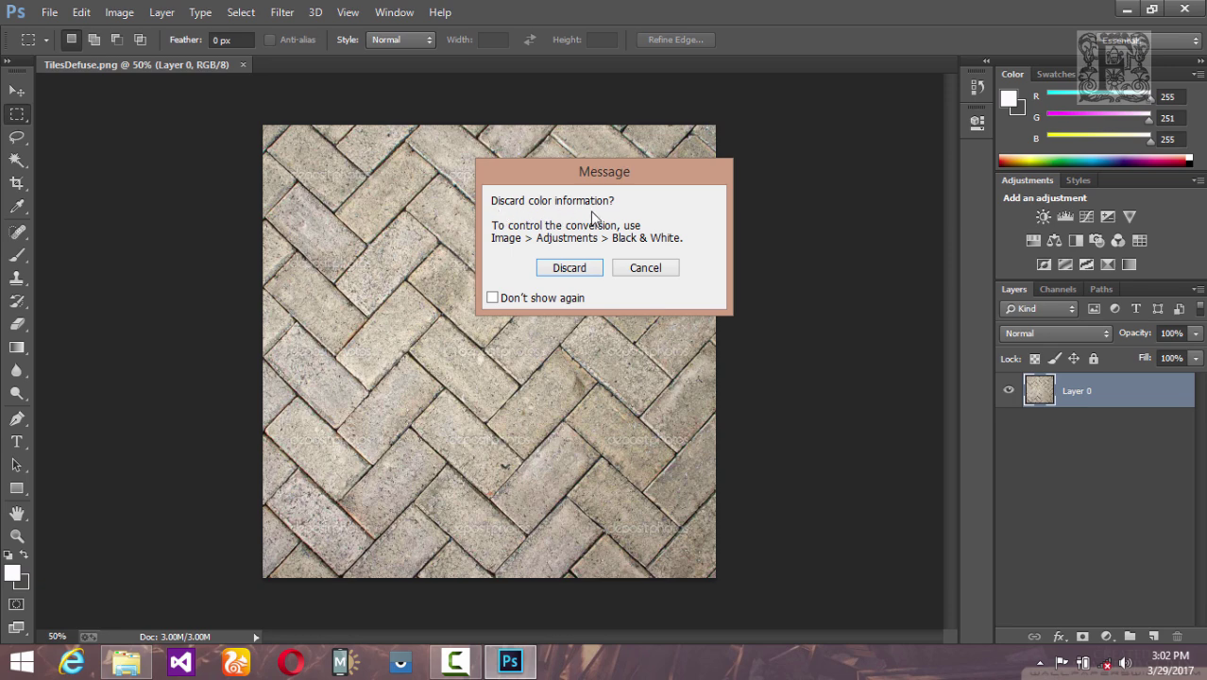
{"action": "left_click", "coordinate": [572, 268]}
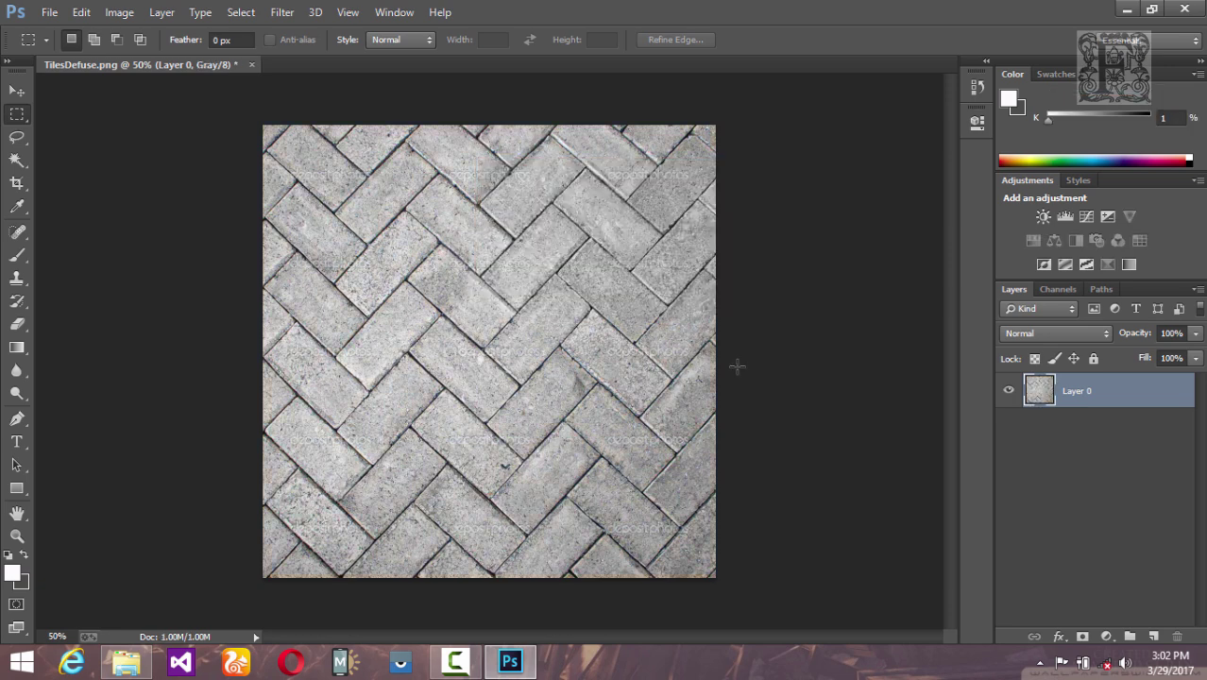
Add a Levels adjustment layer over the tiles with black input 80 and white input 136, leaving dark joints on white bricks
{"action": "left_click", "coordinate": [1108, 638]}
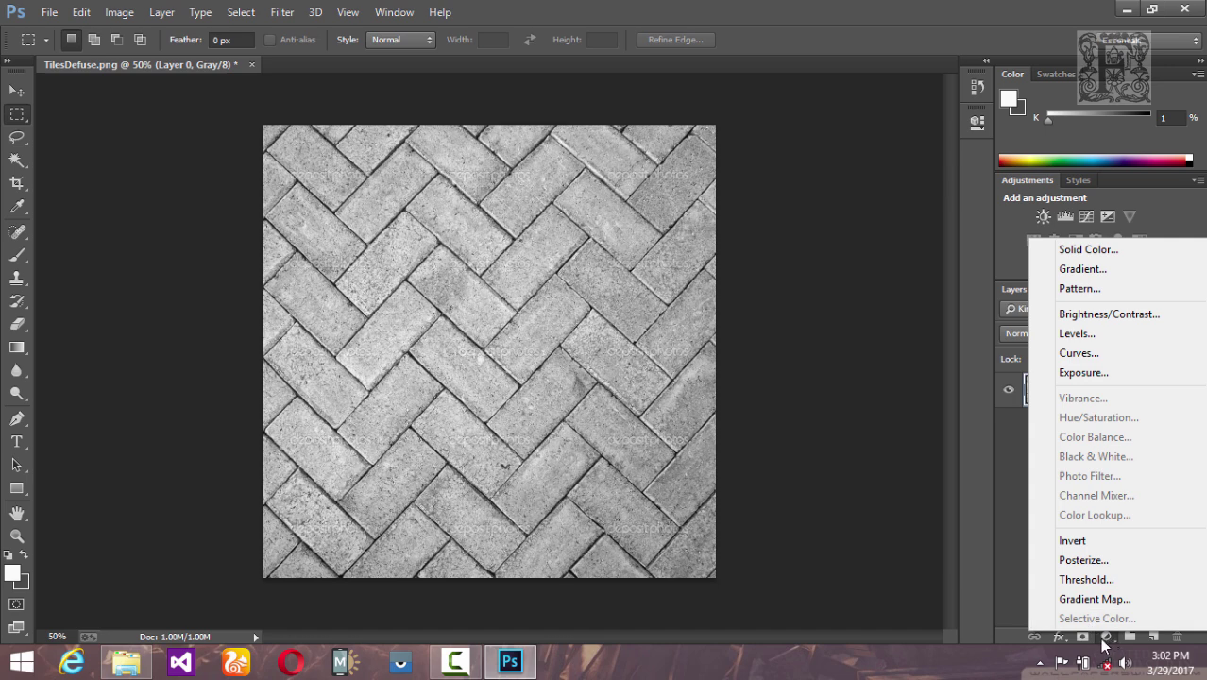
{"action": "left_click", "coordinate": [1075, 333]}
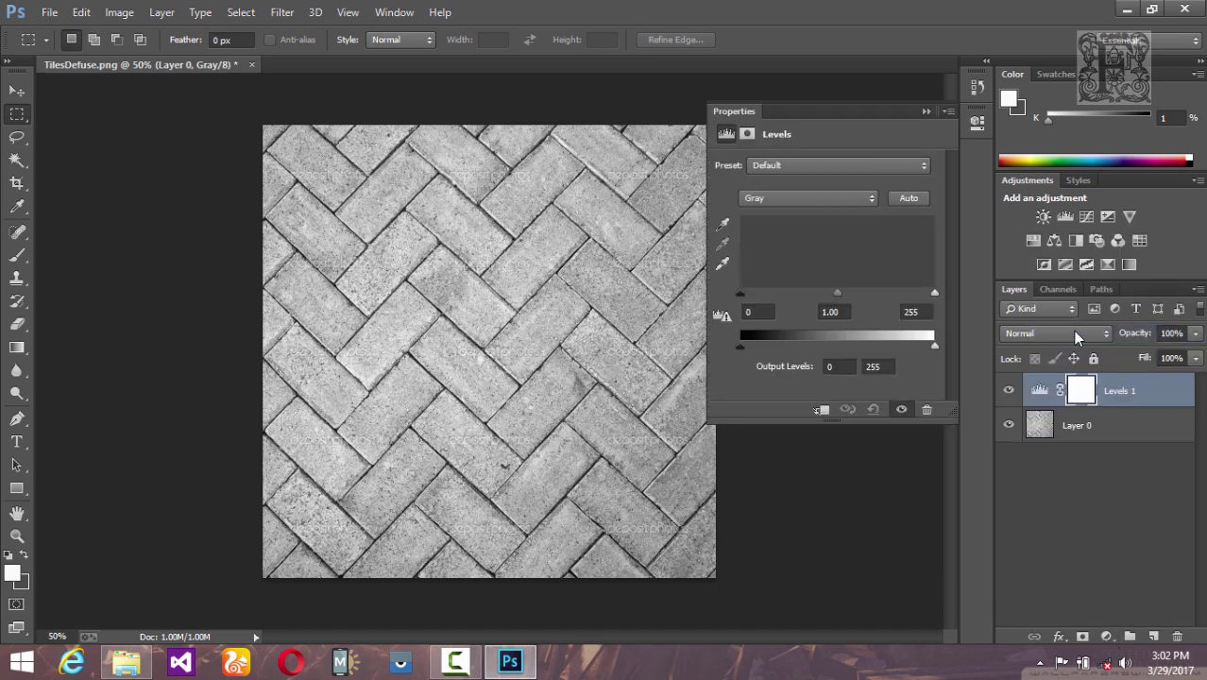
{"action": "left_click_drag", "start_coordinate": [741, 295], "coordinate": [795, 299]}
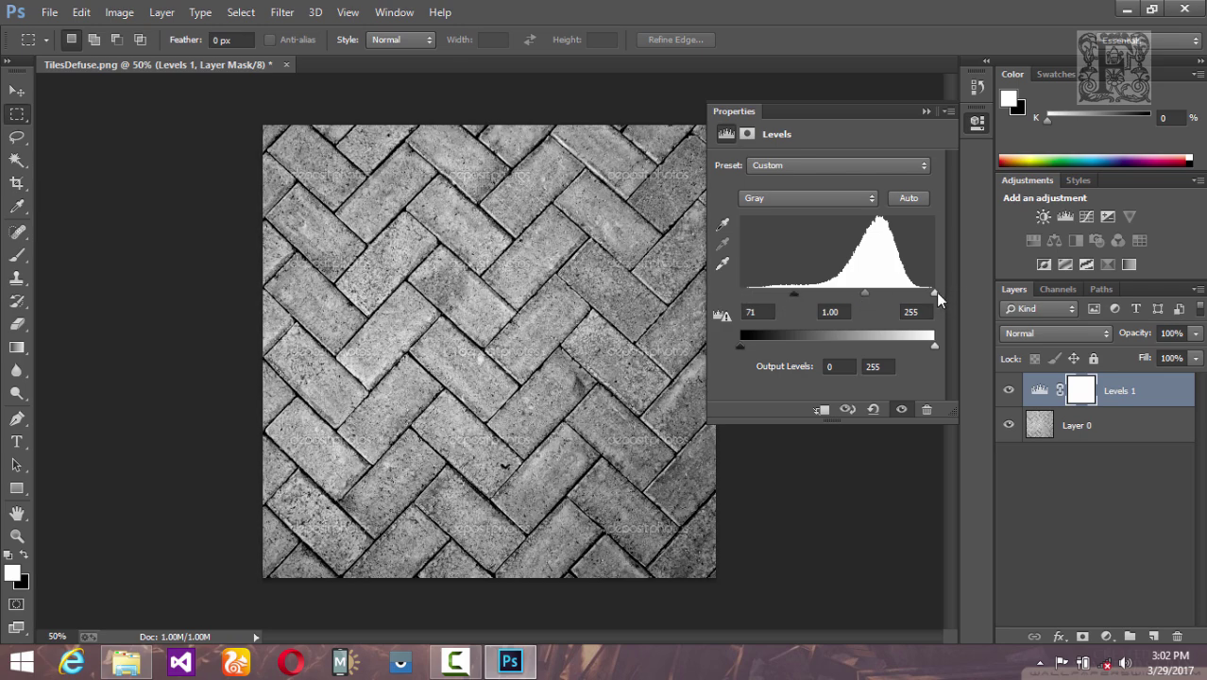
{"action": "left_click_drag", "start_coordinate": [936, 295], "coordinate": [791, 298]}
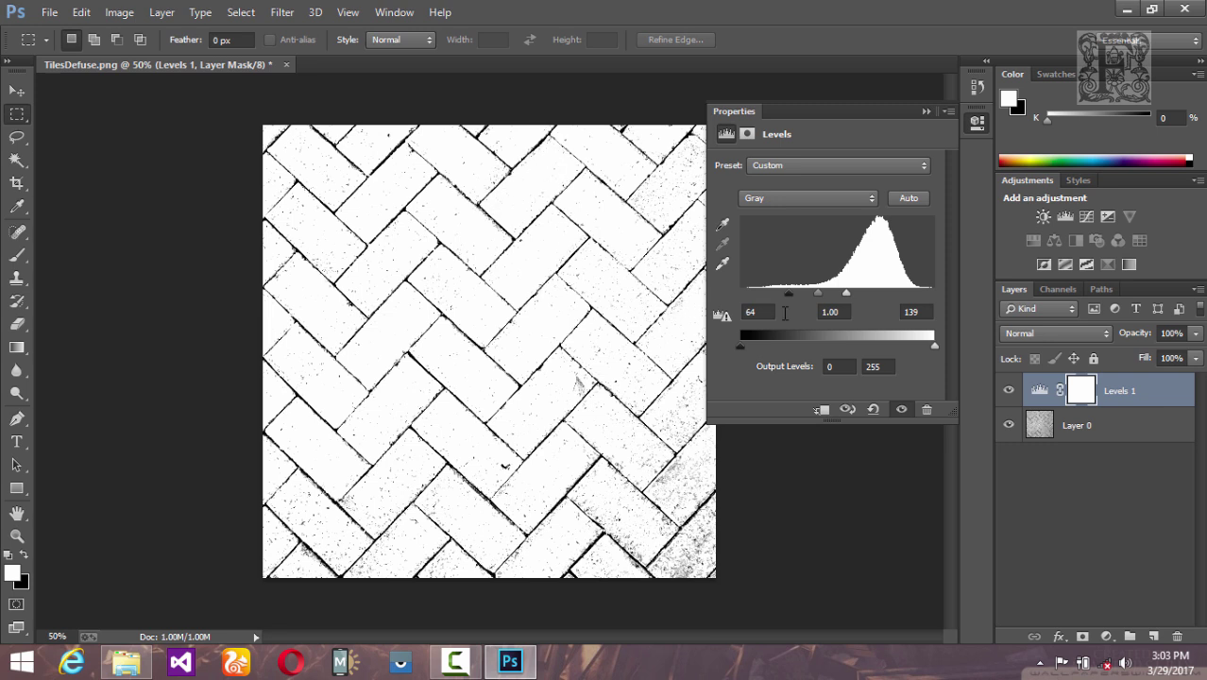
{"action": "left_click_drag", "start_coordinate": [848, 296], "coordinate": [801, 299]}
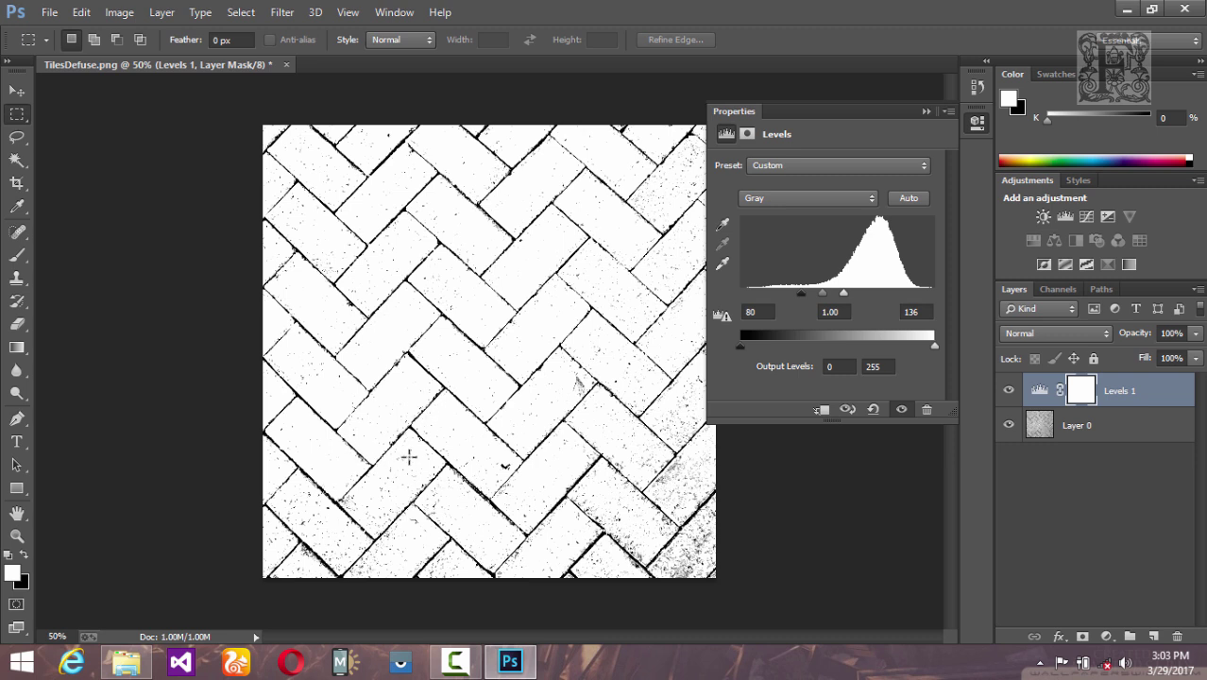
{"action": "left_click", "coordinate": [928, 111]}
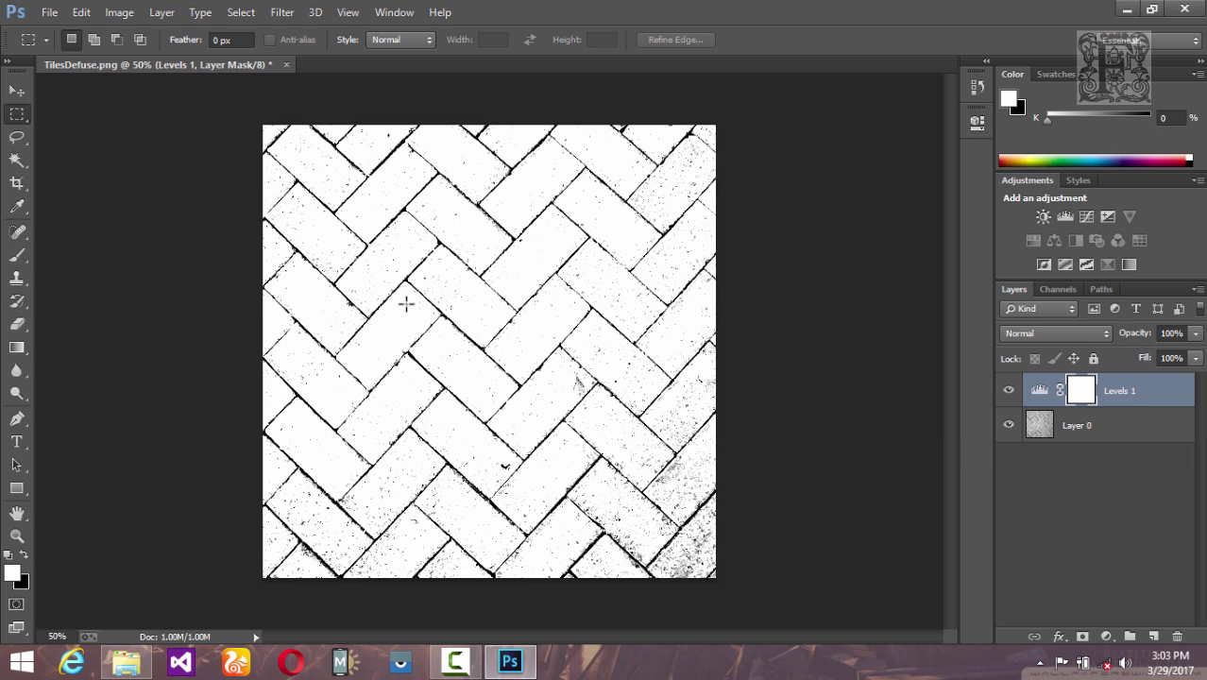
Save a copy of the image in PNG format as TilesHightmap.png in the TextureTutorial folder, accepting the default PNG options
{"action": "left_click", "coordinate": [49, 12]}
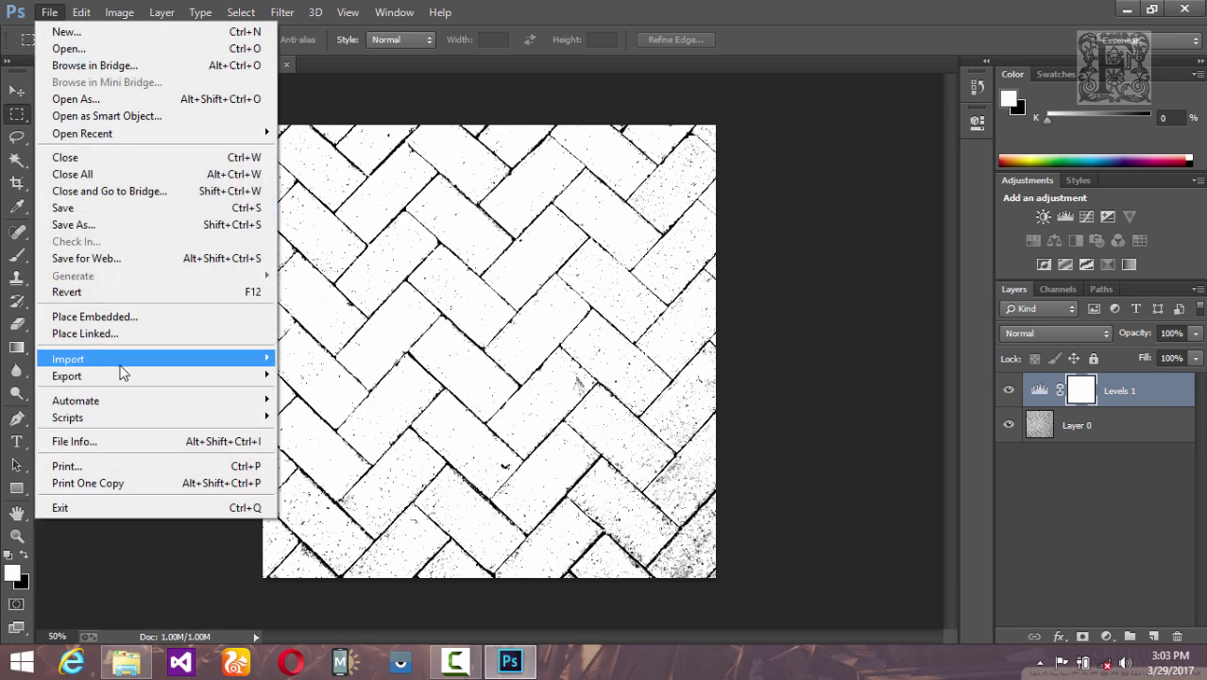
{"action": "left_click", "coordinate": [102, 225]}
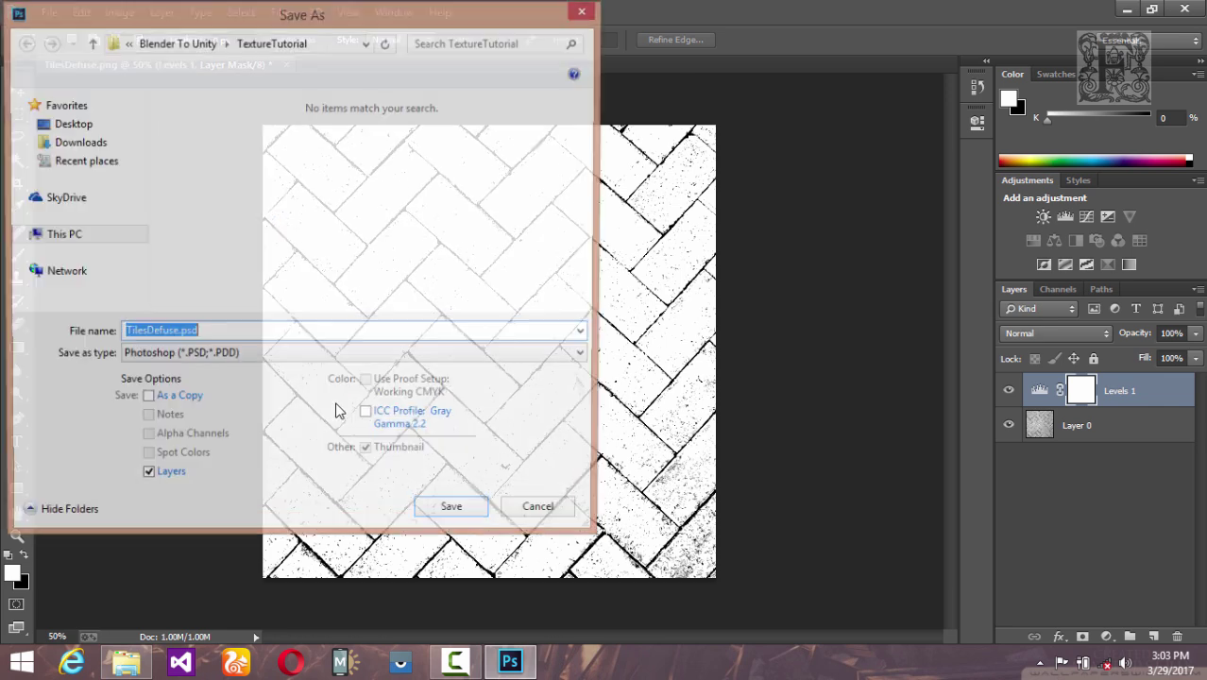
{"action": "left_click", "coordinate": [240, 357]}
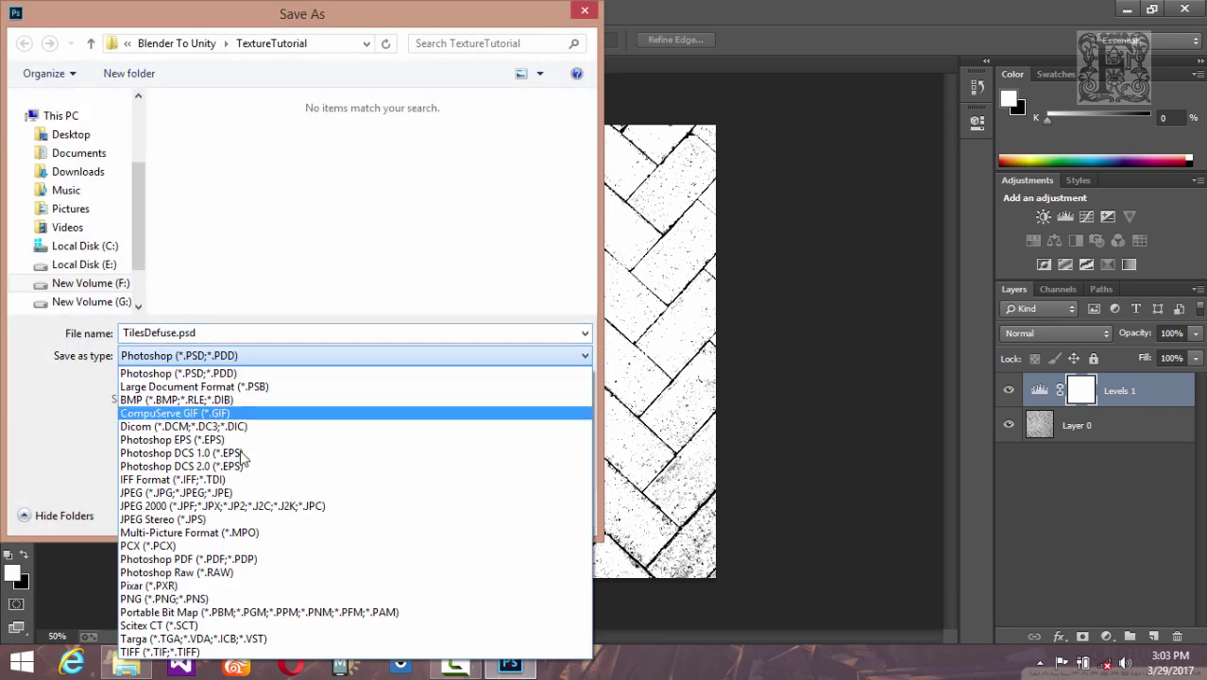
{"action": "left_click", "coordinate": [230, 599]}
{"action": "double_click", "coordinate": [172, 335]}
{"action": "left_click", "coordinate": [176, 333]}
{"action": "key", "text": "BackSpace"}
{"action": "key", "text": "BackSpace"}
{"action": "key", "text": "BackSpace"}
{"action": "key", "text": "BackSpace"}
{"action": "key", "text": "BackSpace"}
{"action": "key", "text": "BackSpace"}
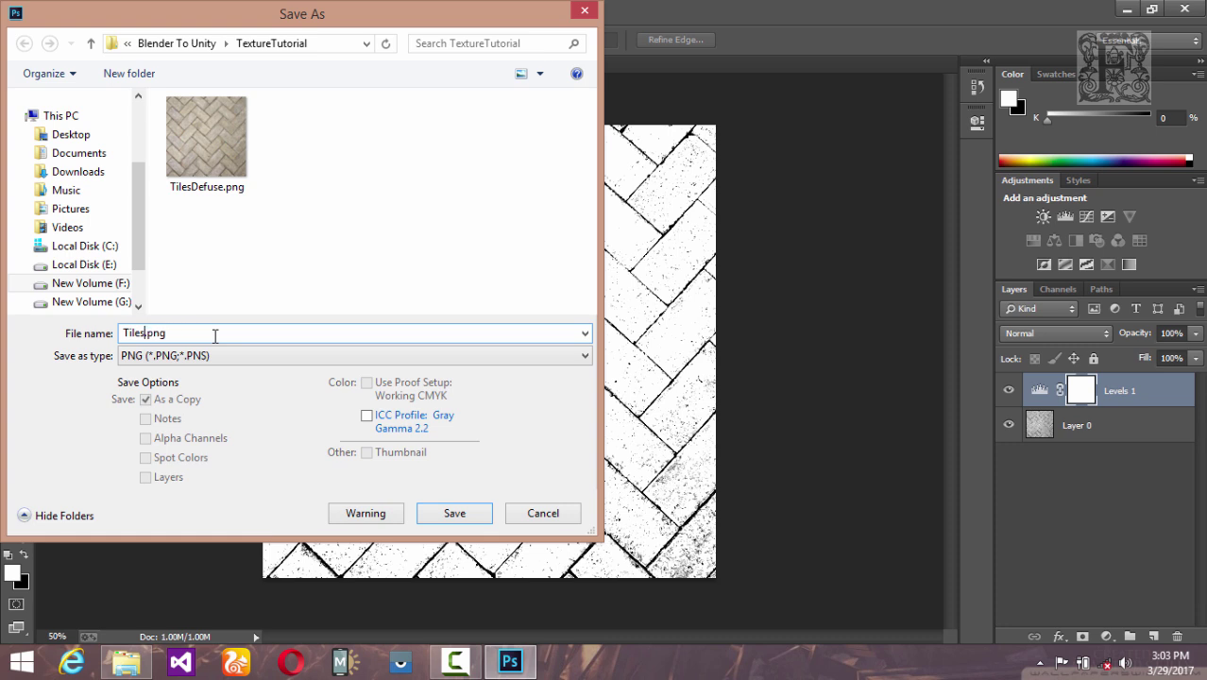
{"action": "type", "text": "Highyt"}
{"action": "key", "text": "BackSpace"}
{"action": "key", "text": "BackSpace"}
{"action": "type", "text": "tMap"}
{"action": "key", "text": "Return"}
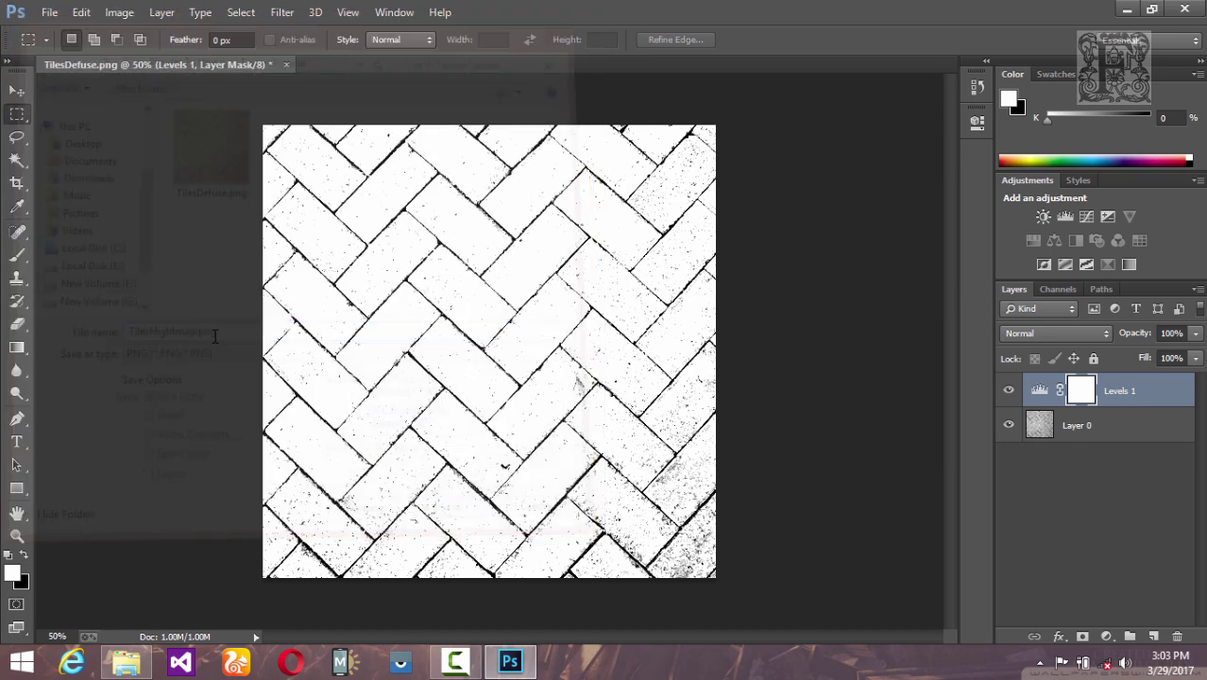
{"action": "key", "text": "Return"}
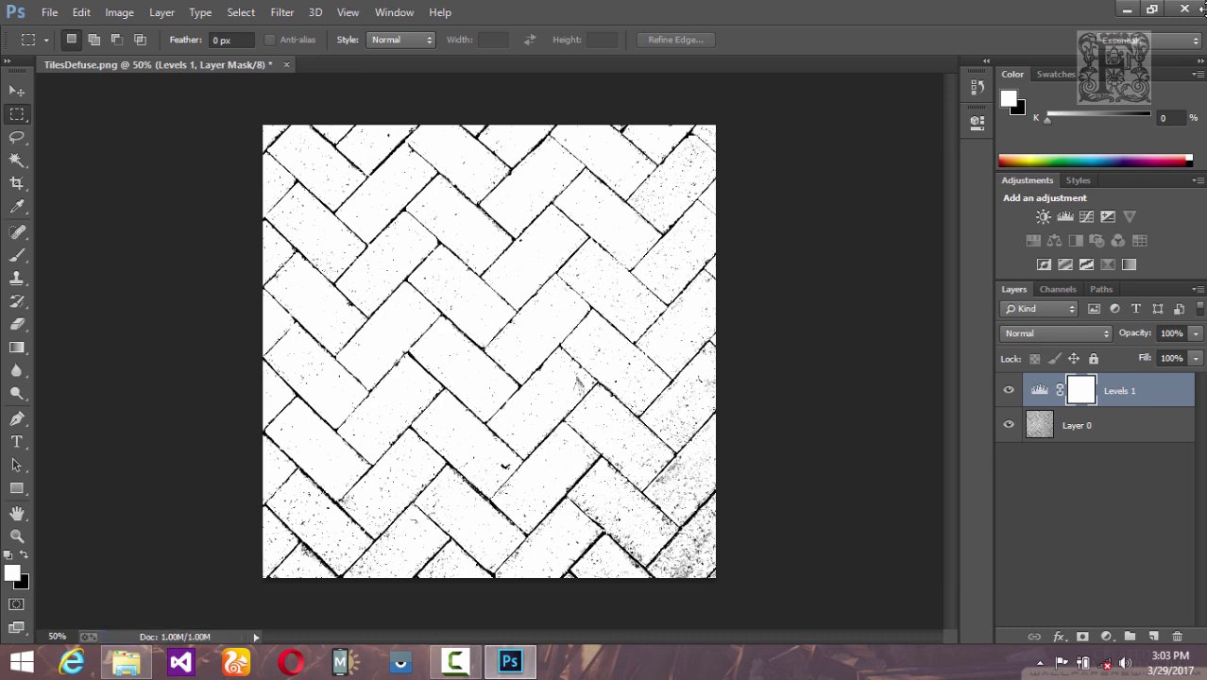
Quit Photoshop without saving changes to TilesDefuse.png and select the new TilesHightmap.png in the folder
{"action": "left_click", "coordinate": [1192, 7]}
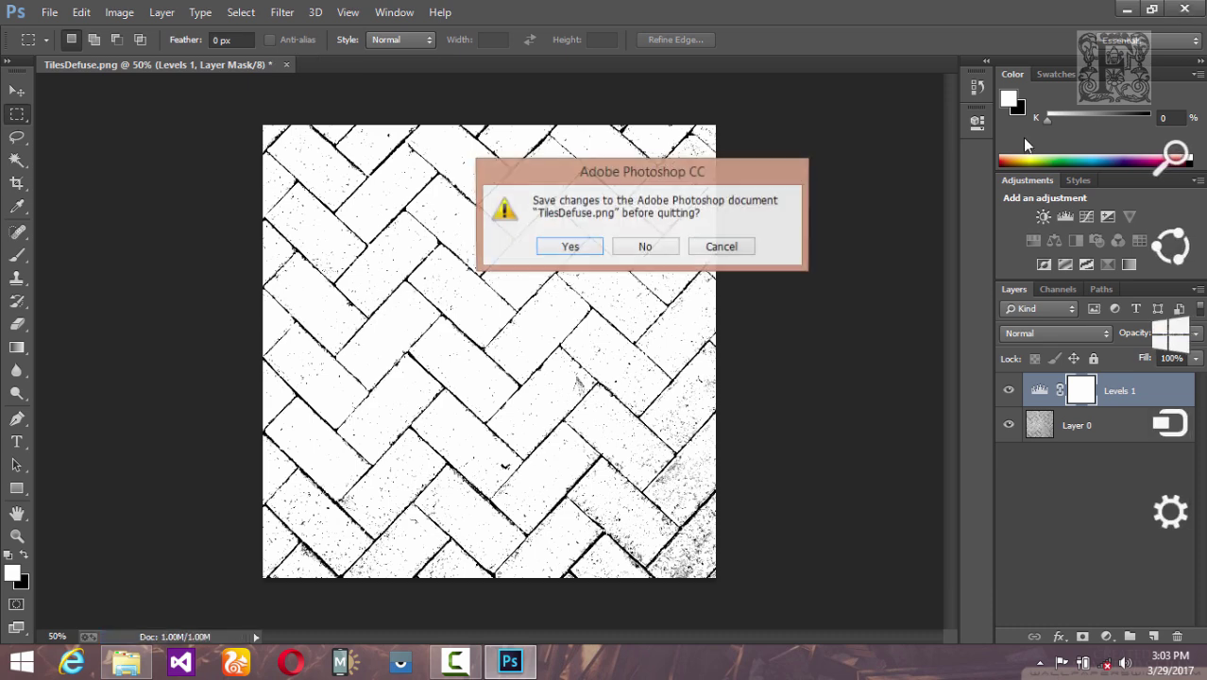
{"action": "left_click", "coordinate": [629, 248]}
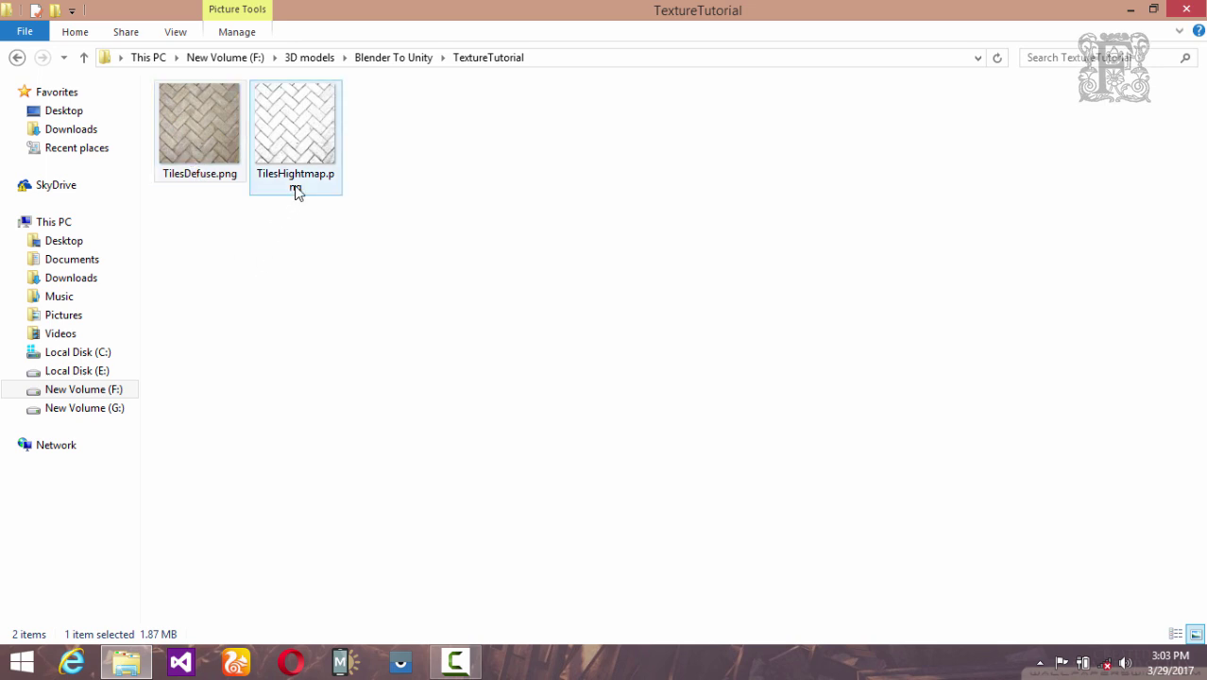
{"action": "left_click", "coordinate": [318, 140]}
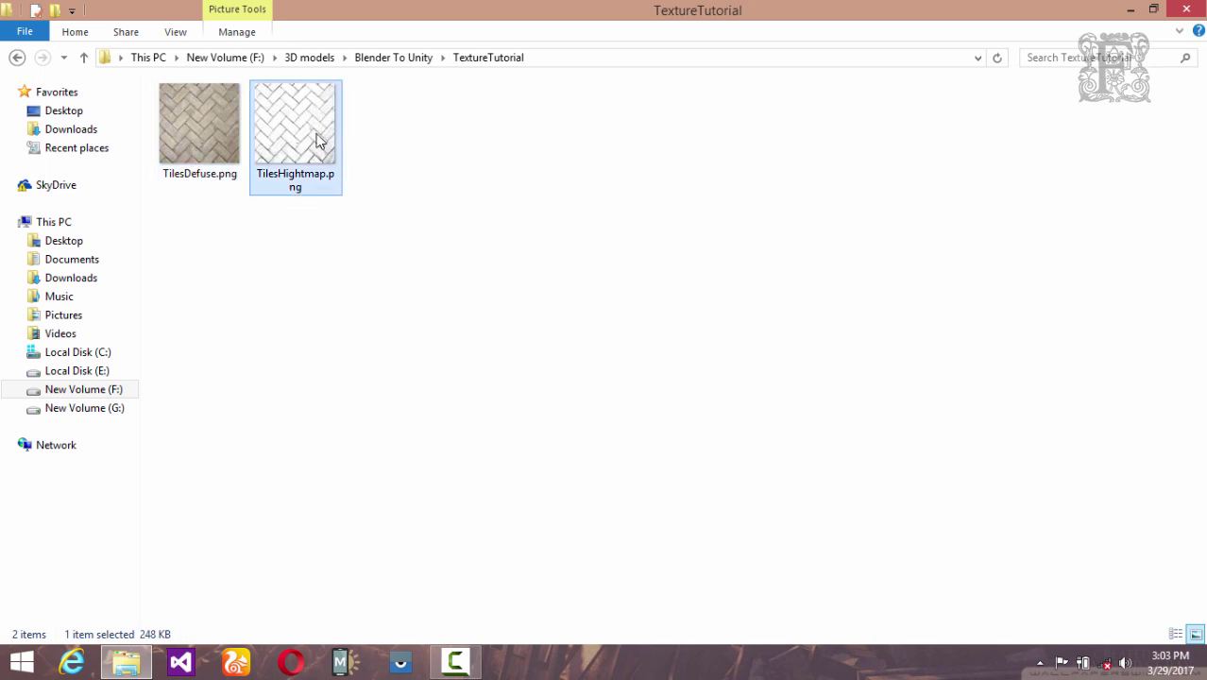
Reopen the original color texture TilesDefuse.png in Adobe Photoshop CC
{"action": "left_click", "coordinate": [197, 124]}
{"action": "right_click", "coordinate": [198, 126]}
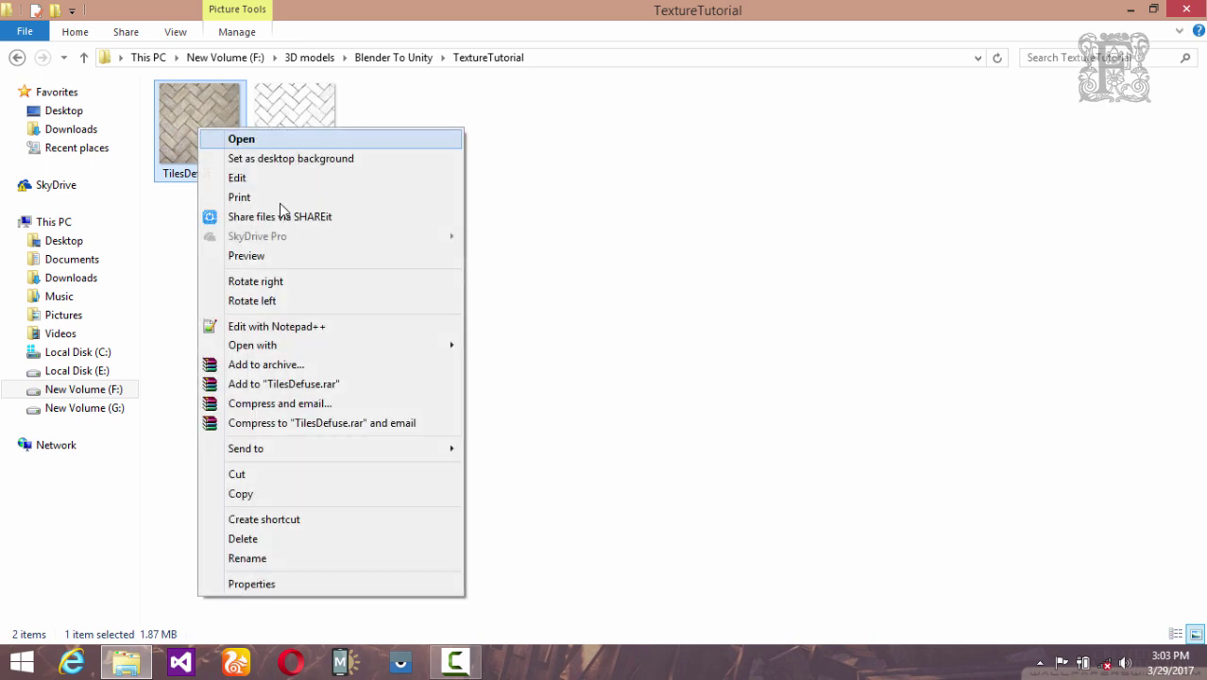
{"action": "mouse_move", "coordinate": [340, 345]}
{"action": "left_click", "coordinate": [575, 345]}
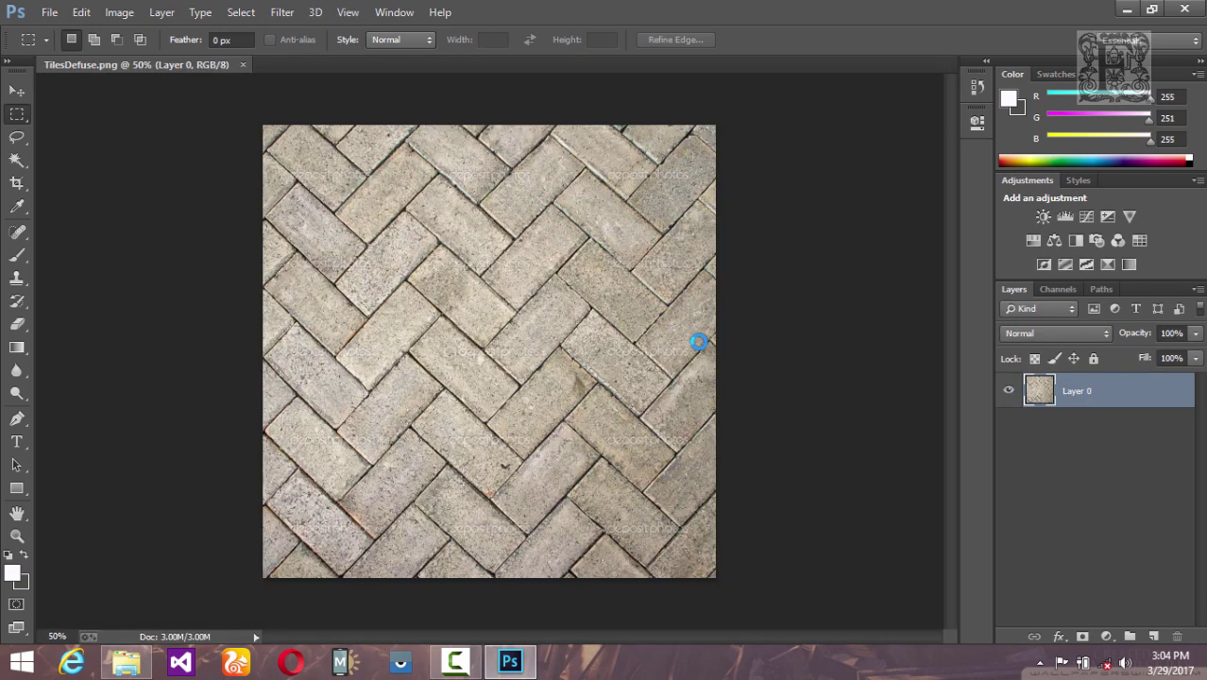
Change the reopened tile texture to Grayscale mode and discard the color information
{"action": "left_click", "coordinate": [118, 13]}
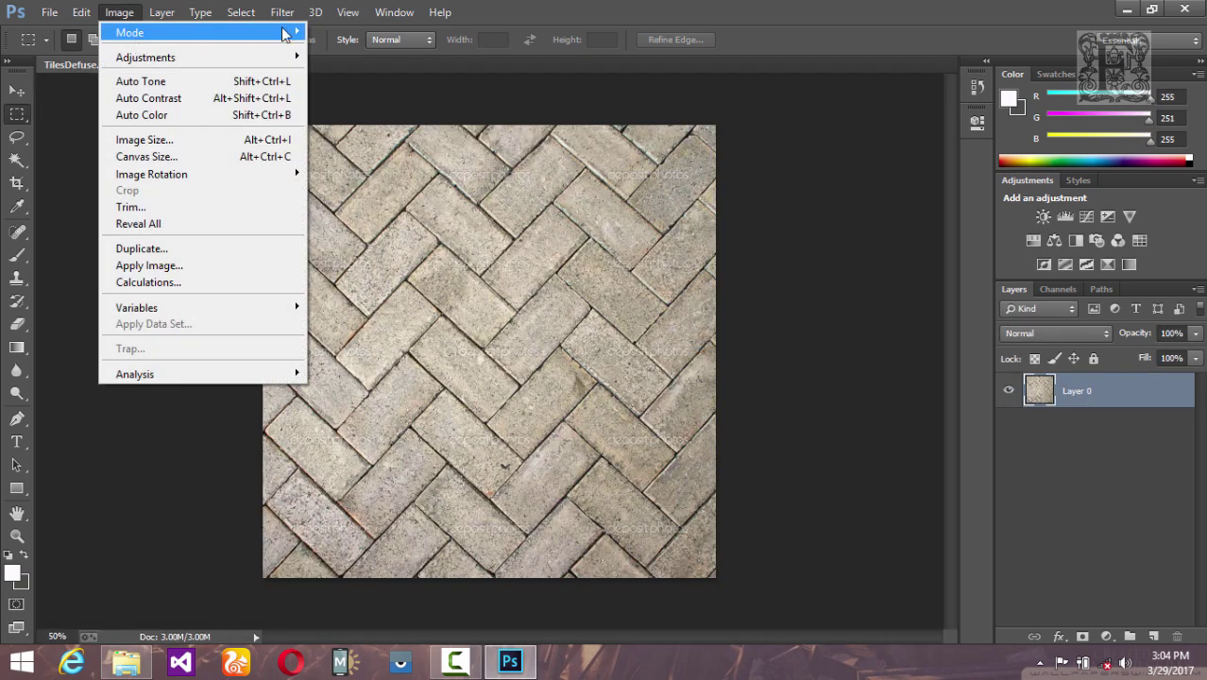
{"action": "mouse_move", "coordinate": [131, 32]}
{"action": "left_click", "coordinate": [345, 45]}
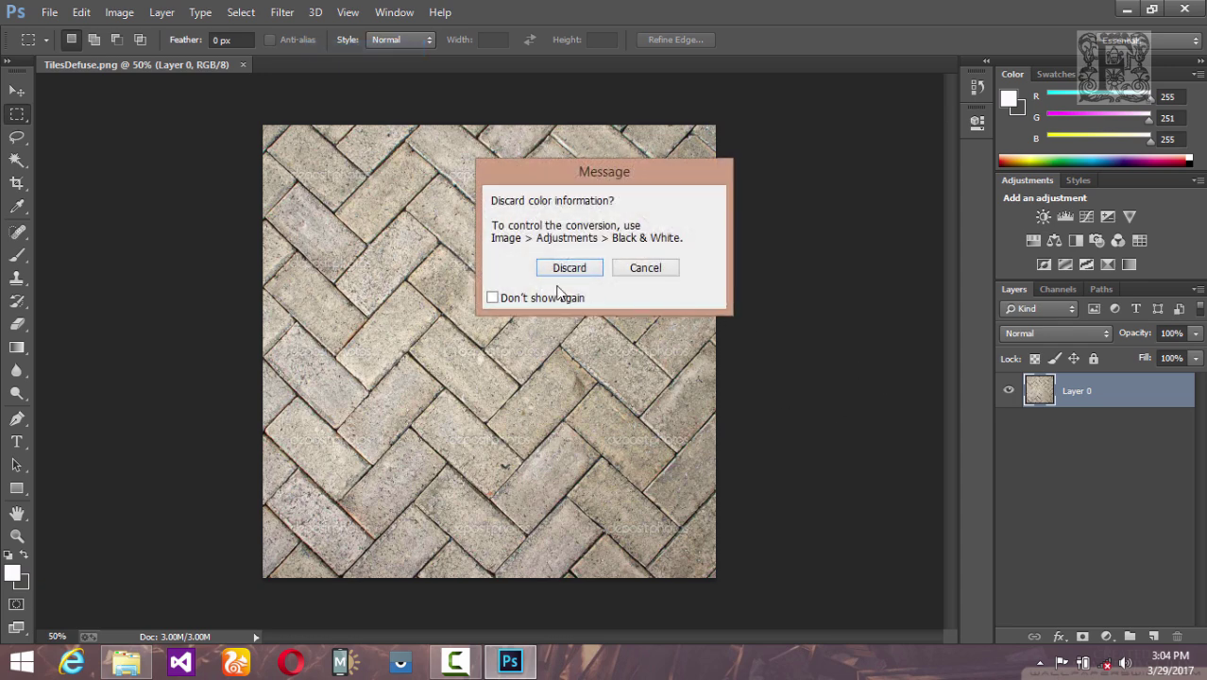
{"action": "left_click", "coordinate": [568, 269]}
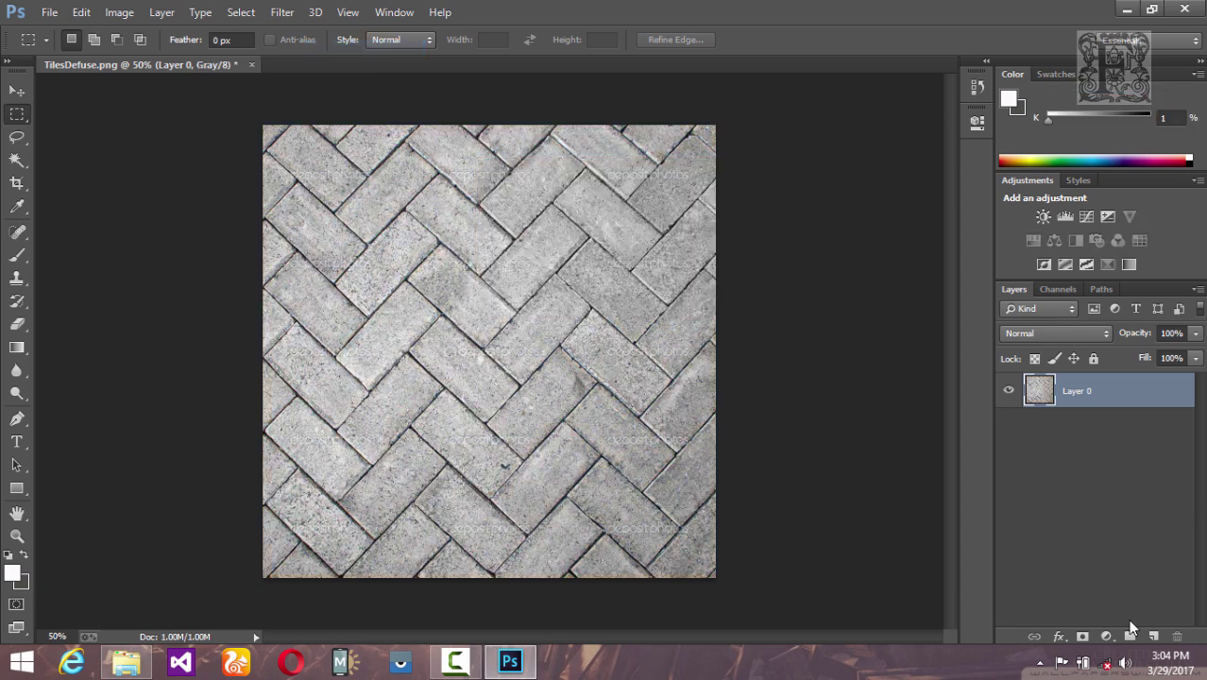
Add a Levels adjustment layer with black input 134 and white input 214 for a dark, high-contrast version of the tiles
{"action": "left_click", "coordinate": [1106, 638]}
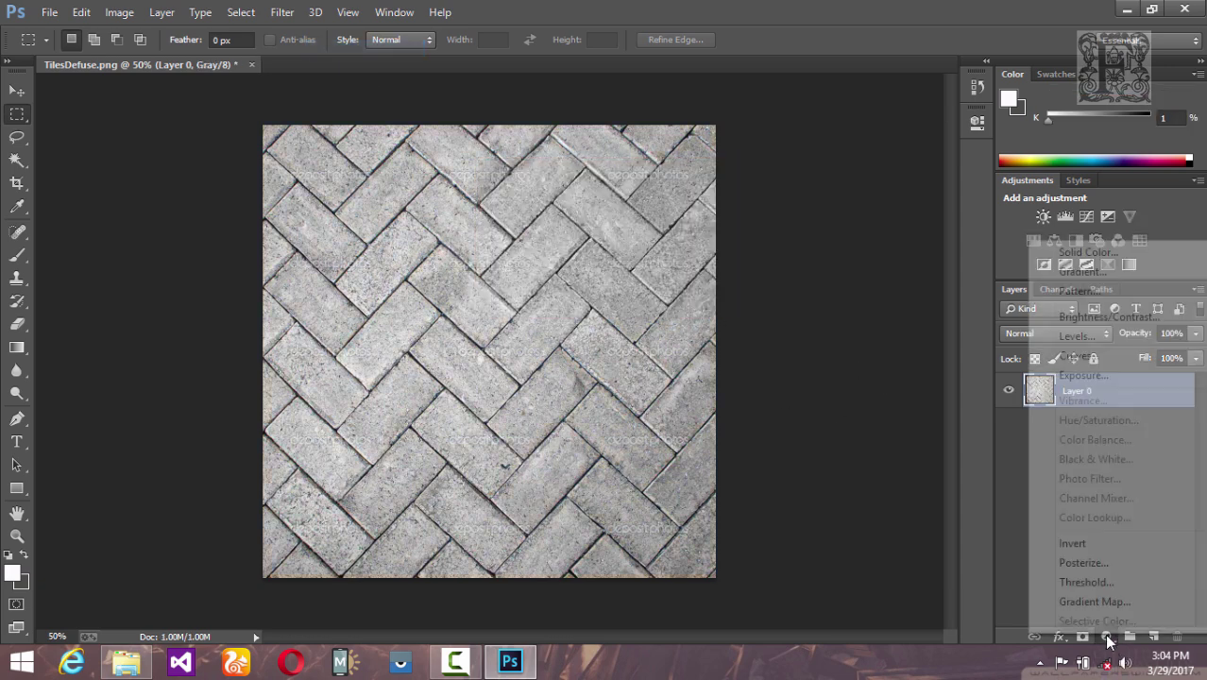
{"action": "left_click", "coordinate": [1073, 338]}
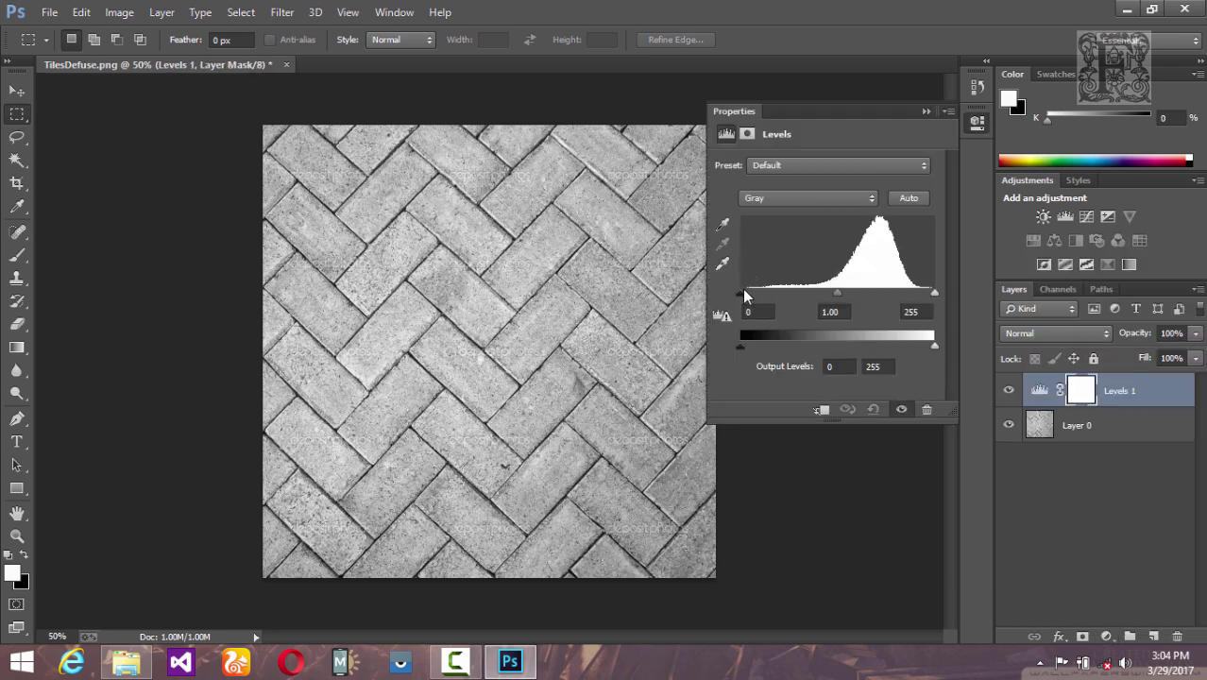
{"action": "left_click_drag", "start_coordinate": [745, 294], "coordinate": [829, 295]}
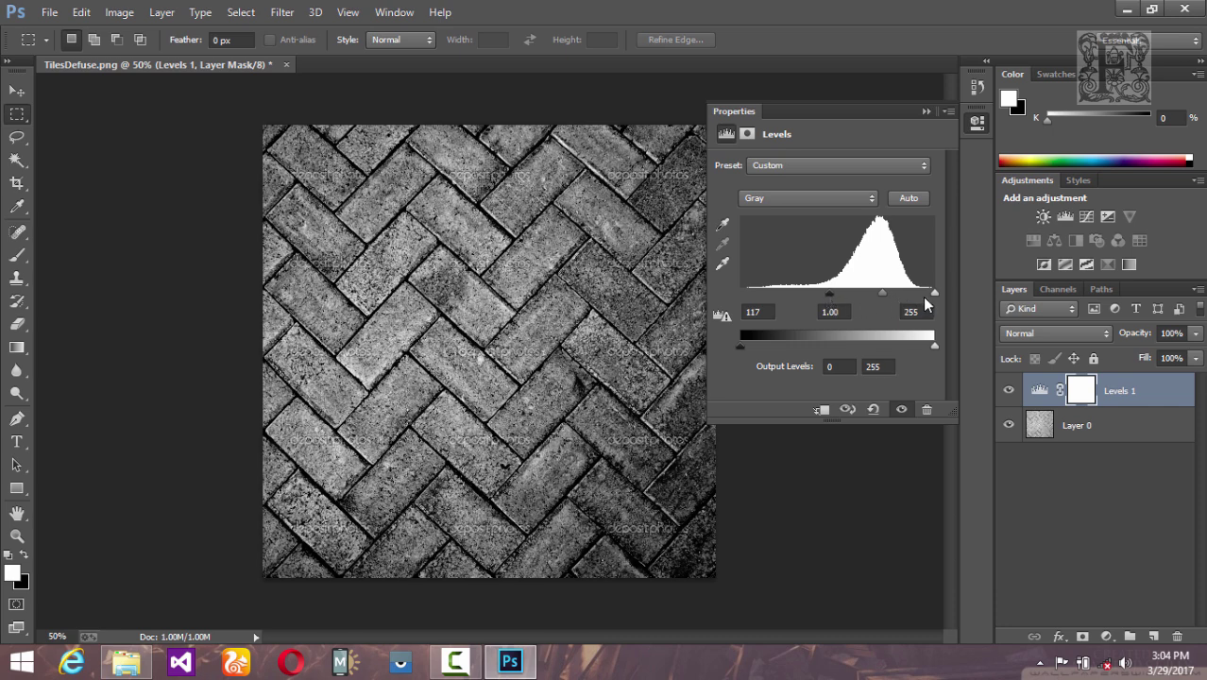
{"action": "left_click_drag", "start_coordinate": [933, 291], "coordinate": [837, 295]}
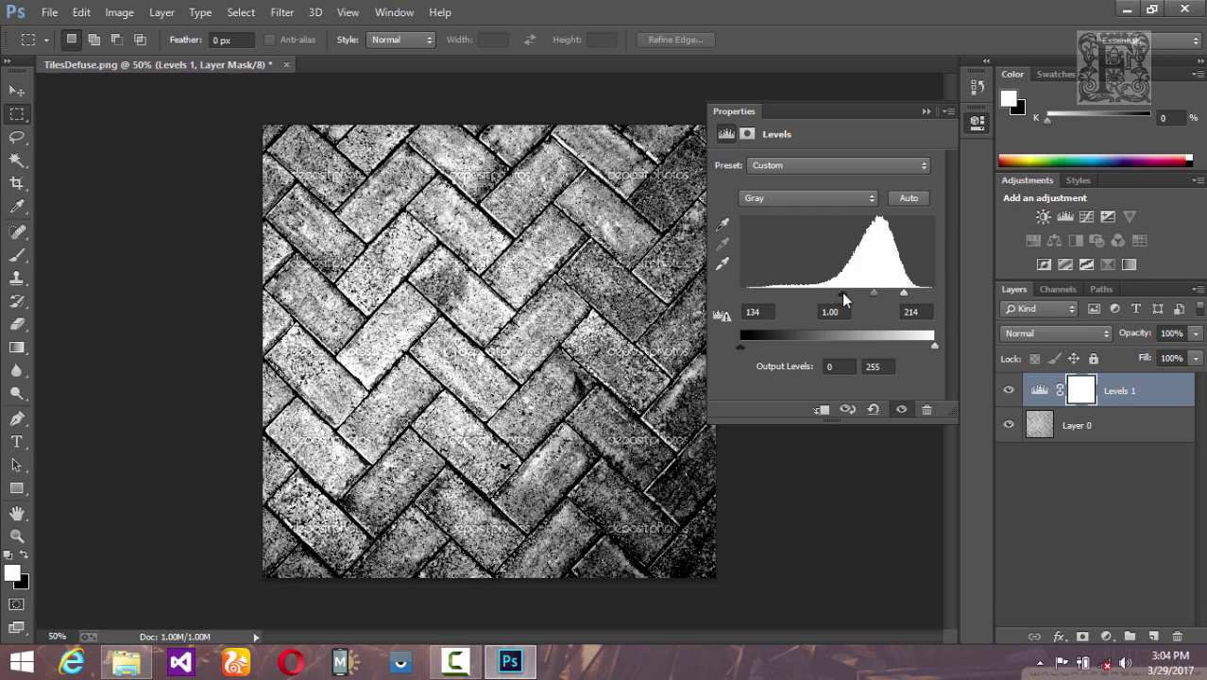
Set the Levels adjustment layer's white input to 210 and collapse its properties
{"action": "left_click_drag", "start_coordinate": [902, 299], "coordinate": [844, 301]}
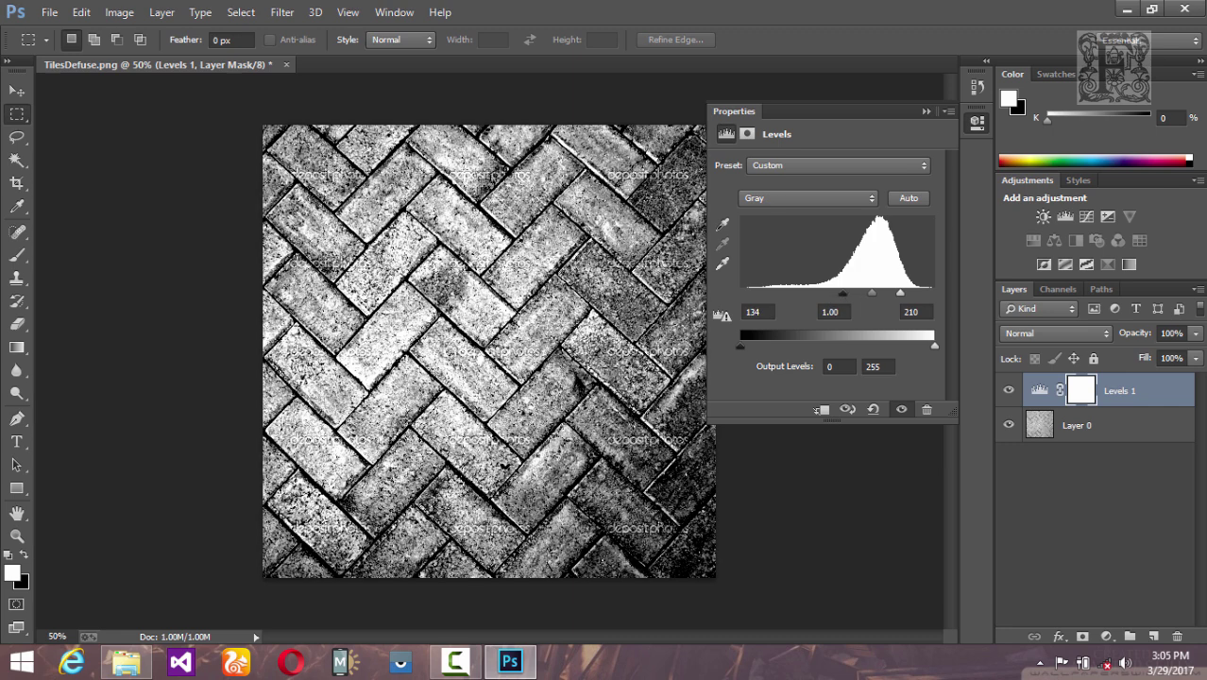
{"action": "left_click", "coordinate": [926, 111]}
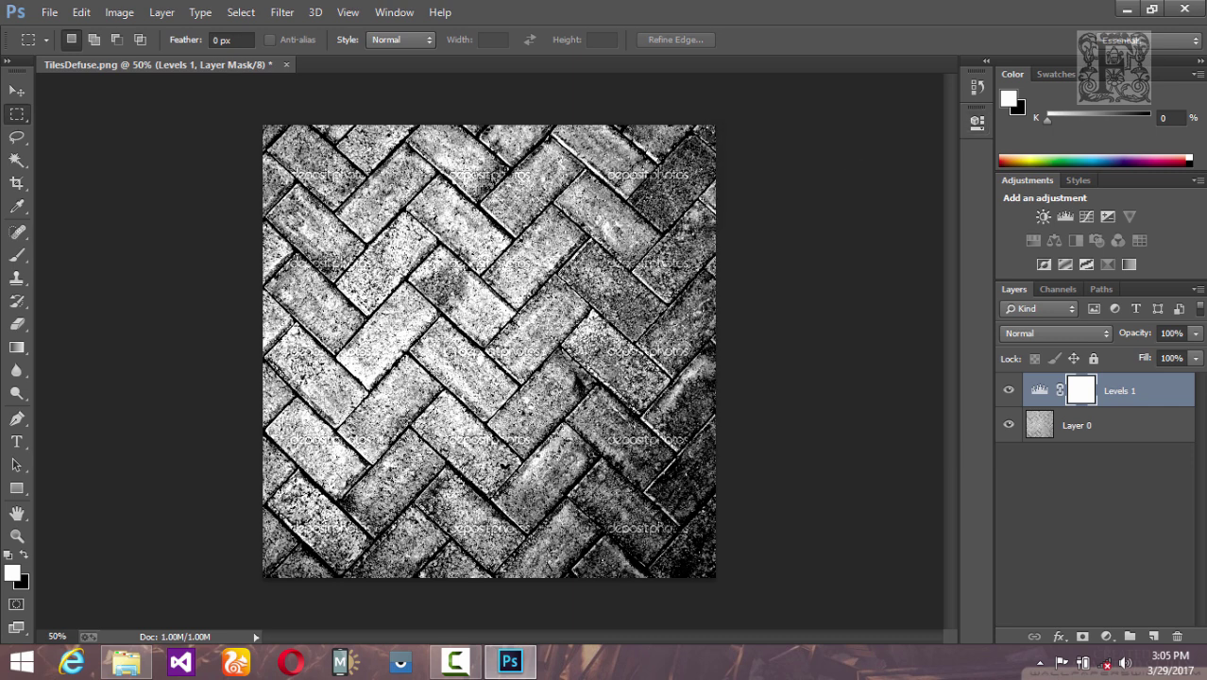
Save the high-contrast grayscale version as a PNG copy named TilesOcc.png in the TextureTutorial folder
{"action": "left_click", "coordinate": [49, 12]}
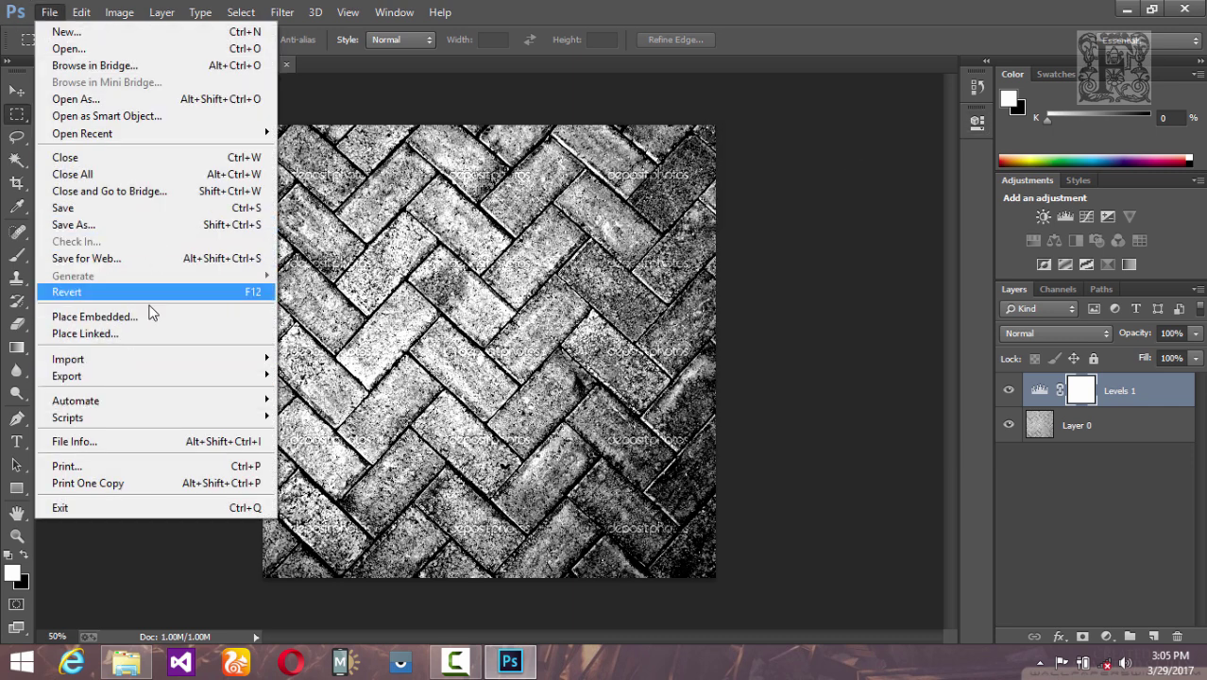
{"action": "left_click", "coordinate": [121, 225]}
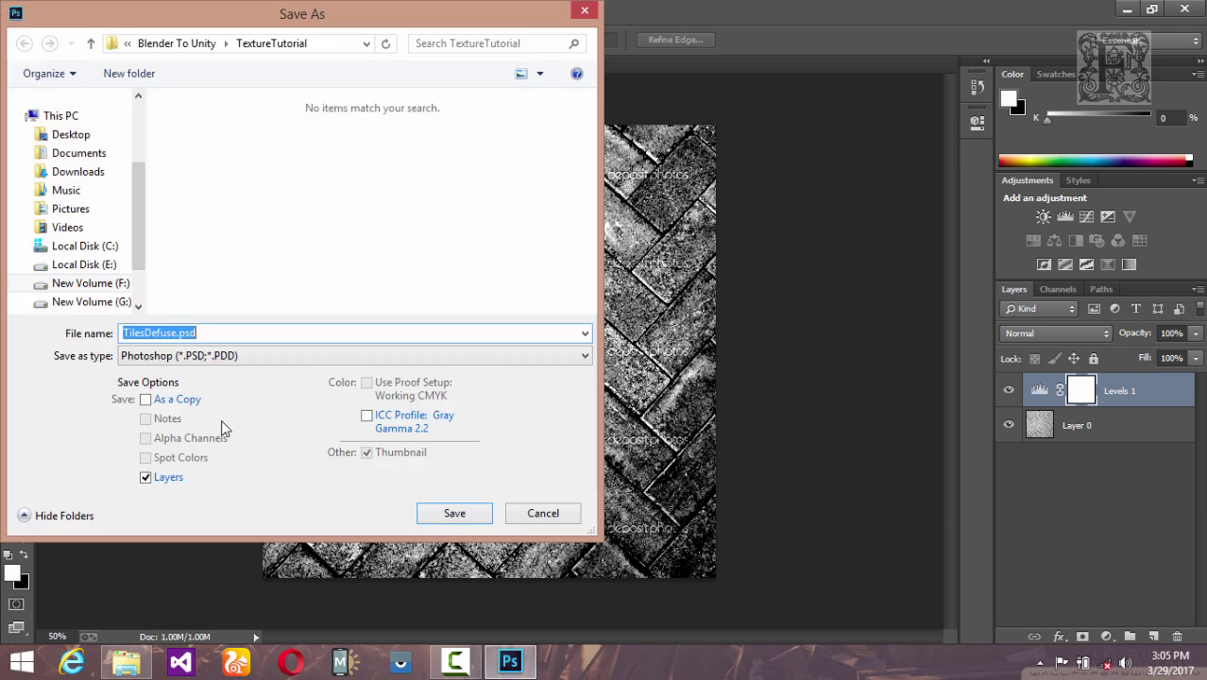
{"action": "left_click", "coordinate": [209, 356]}
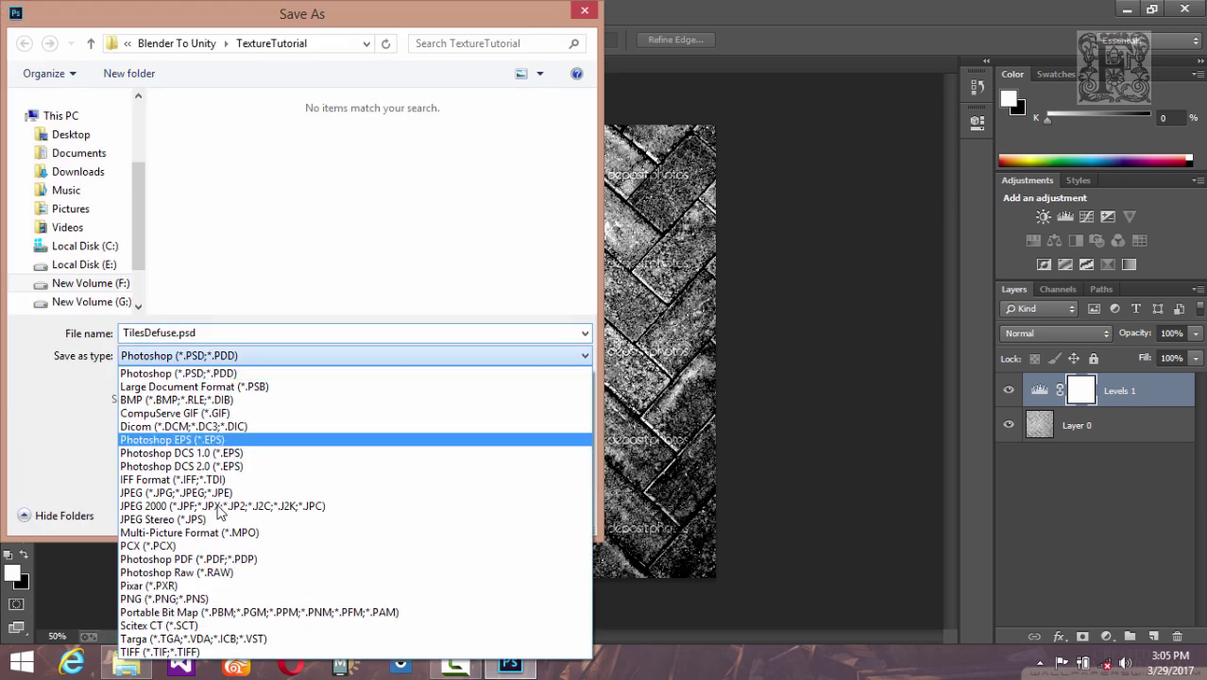
{"action": "left_click", "coordinate": [202, 601]}
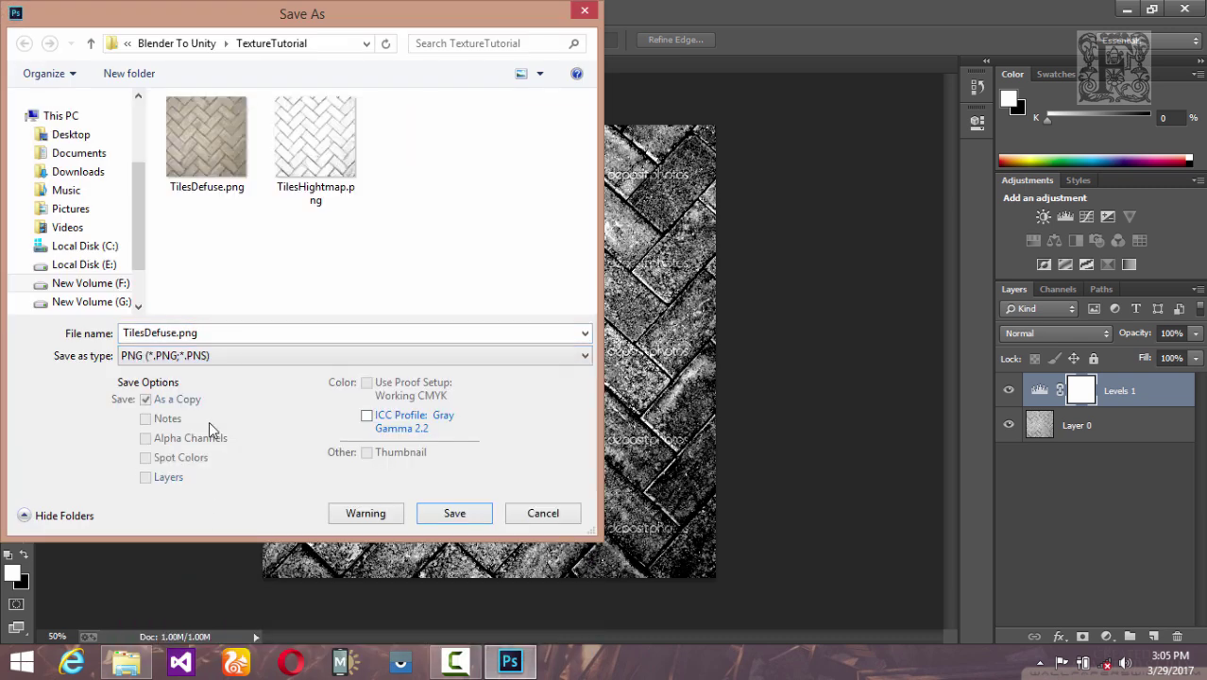
{"action": "double_click", "coordinate": [177, 332]}
{"action": "left_click", "coordinate": [177, 332]}
{"action": "key", "text": "BackSpace"}
{"action": "key", "text": "BackSpace"}
{"action": "key", "text": "BackSpace"}
{"action": "key", "text": "BackSpace"}
{"action": "key", "text": "BackSpace"}
{"action": "key", "text": "BackSpace"}
{"action": "type", "text": "Disp"}
{"action": "key", "text": "Return"}
{"action": "key", "text": "Return"}
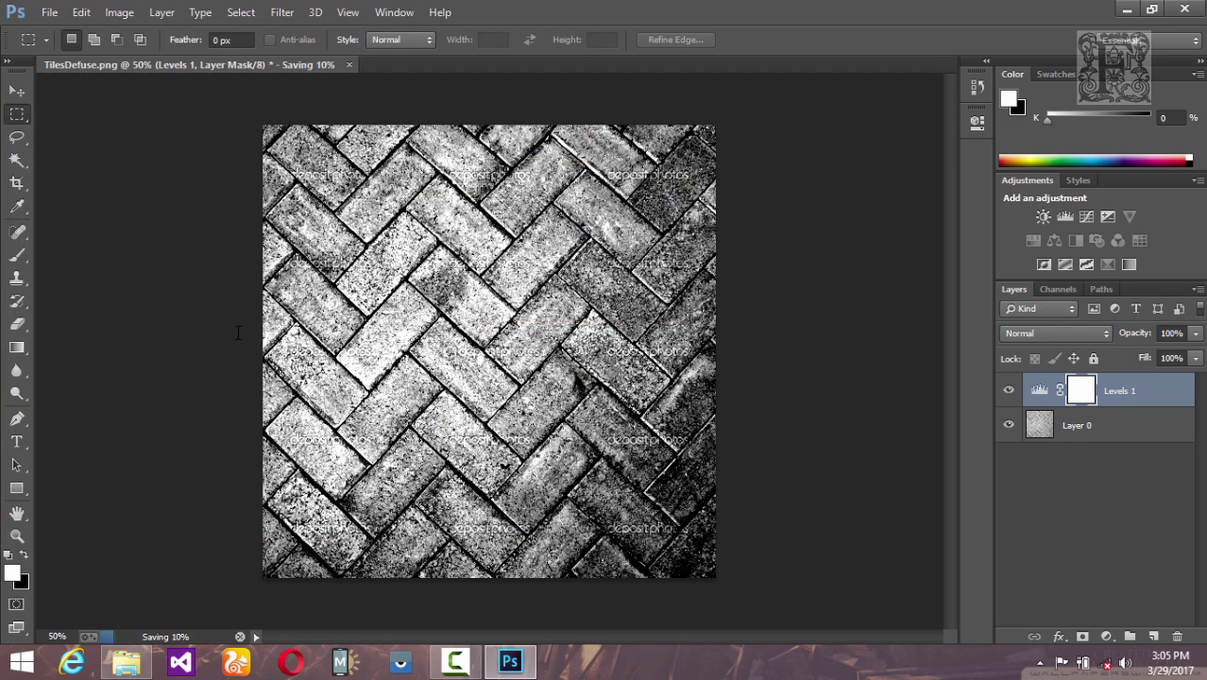
Quit Photoshop without saving changes to TilesDefuse.png and check the saved occlusion and height maps in the TextureTutorial folder
{"action": "left_click", "coordinate": [1185, 9]}
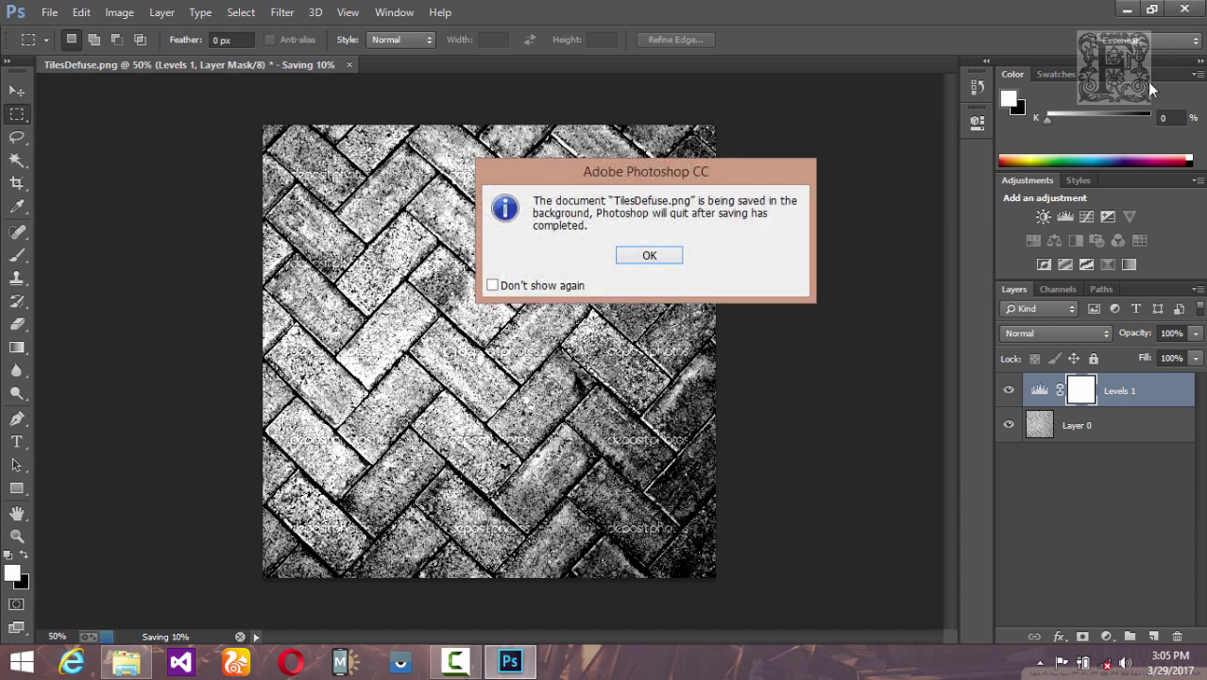
{"action": "left_click", "coordinate": [648, 262]}
{"action": "left_click", "coordinate": [675, 249]}
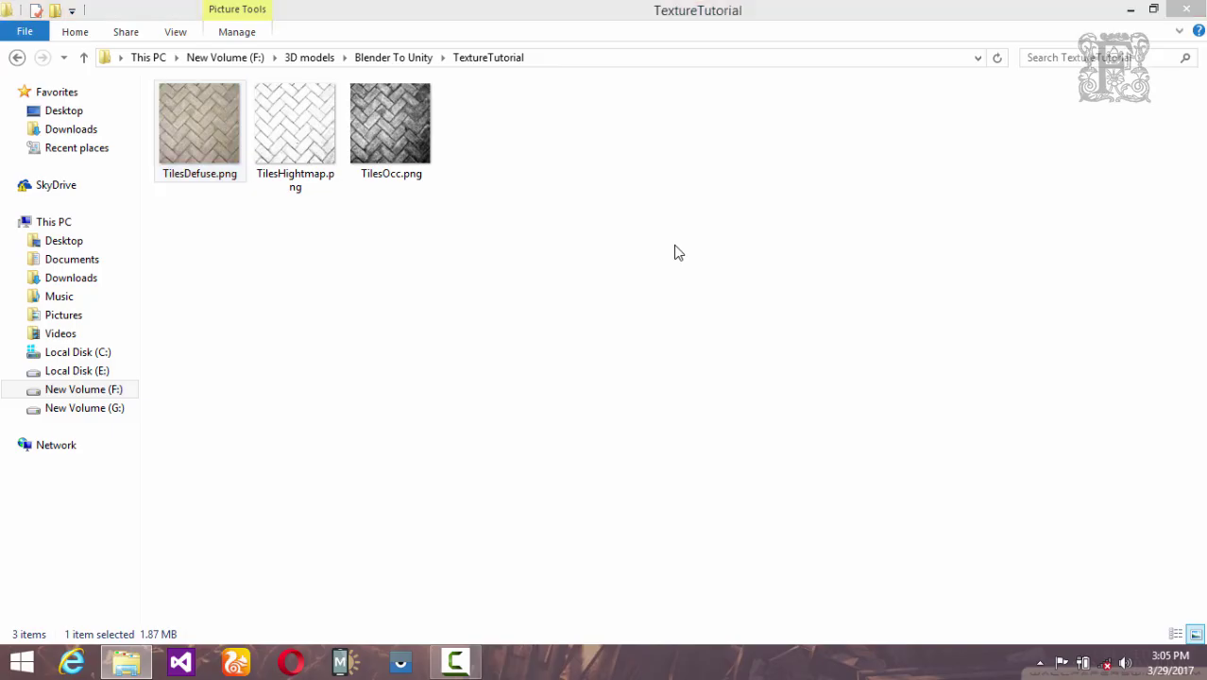
{"action": "left_click", "coordinate": [404, 139]}
{"action": "left_click", "coordinate": [300, 147]}
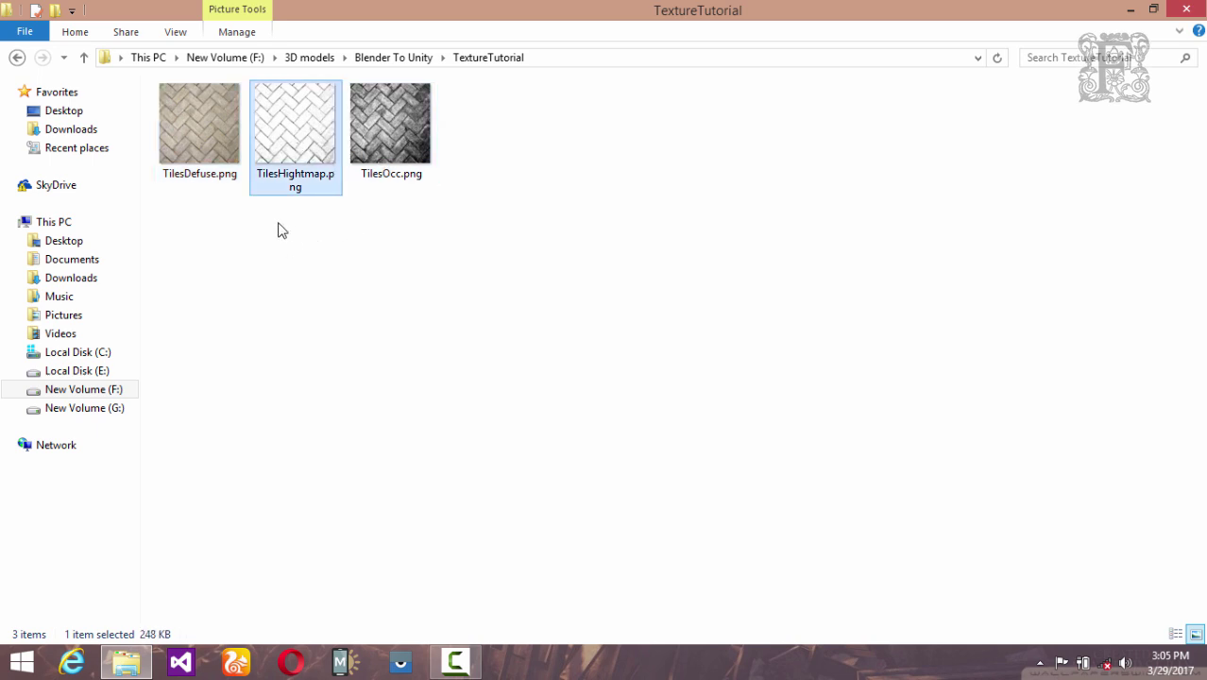
{"action": "left_click", "coordinate": [861, 310]}
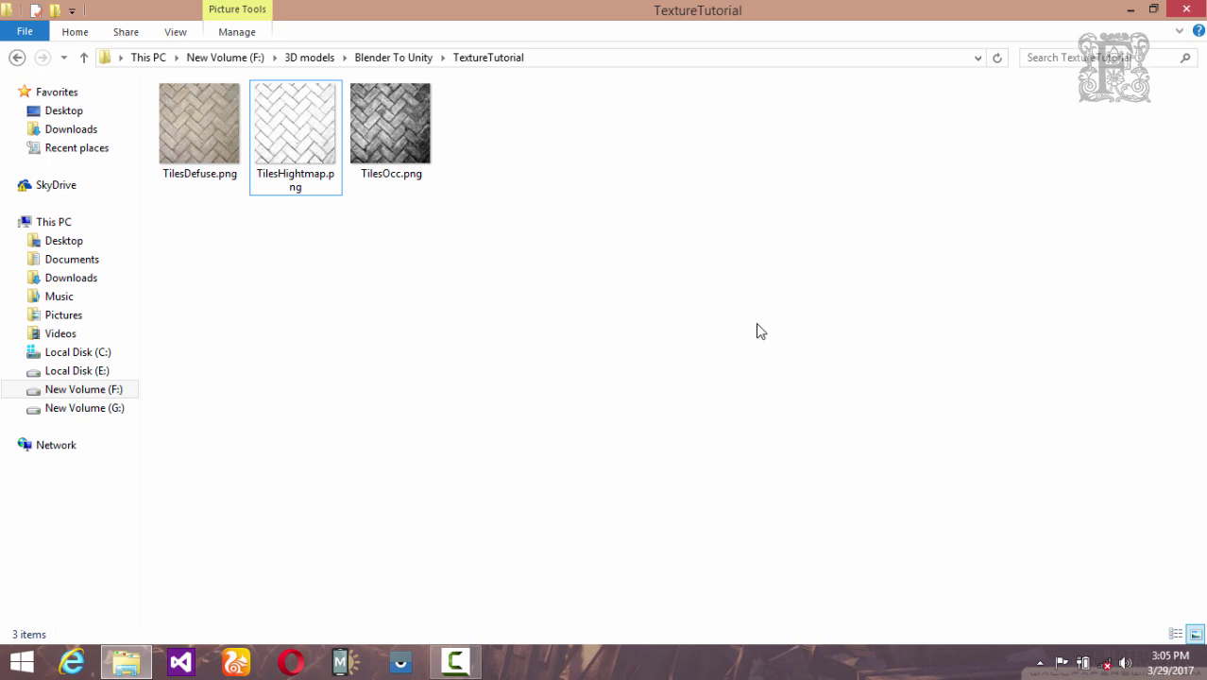
Start Blender and dismiss its splash screen
{"action": "key", "text": "super"}
{"action": "left_click", "coordinate": [504, 317]}
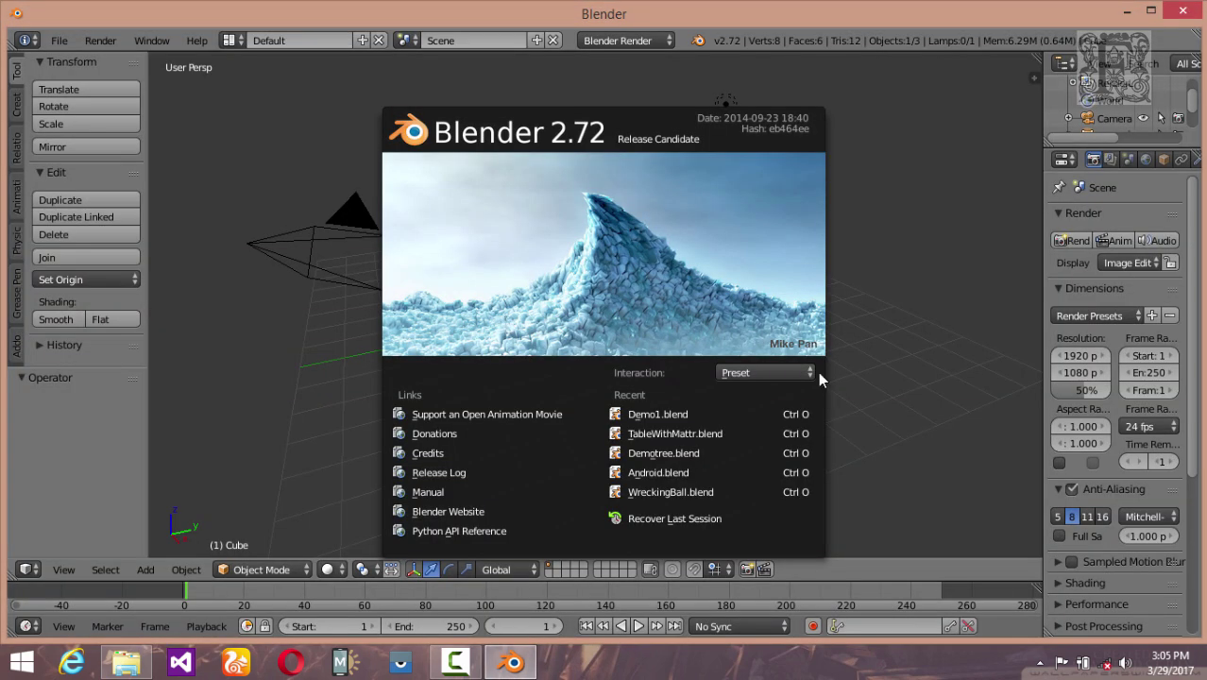
{"action": "left_click", "coordinate": [1000, 293]}
Delete all default objects (cube, camera and lamp) from the scene
{"action": "key", "text": "a"}
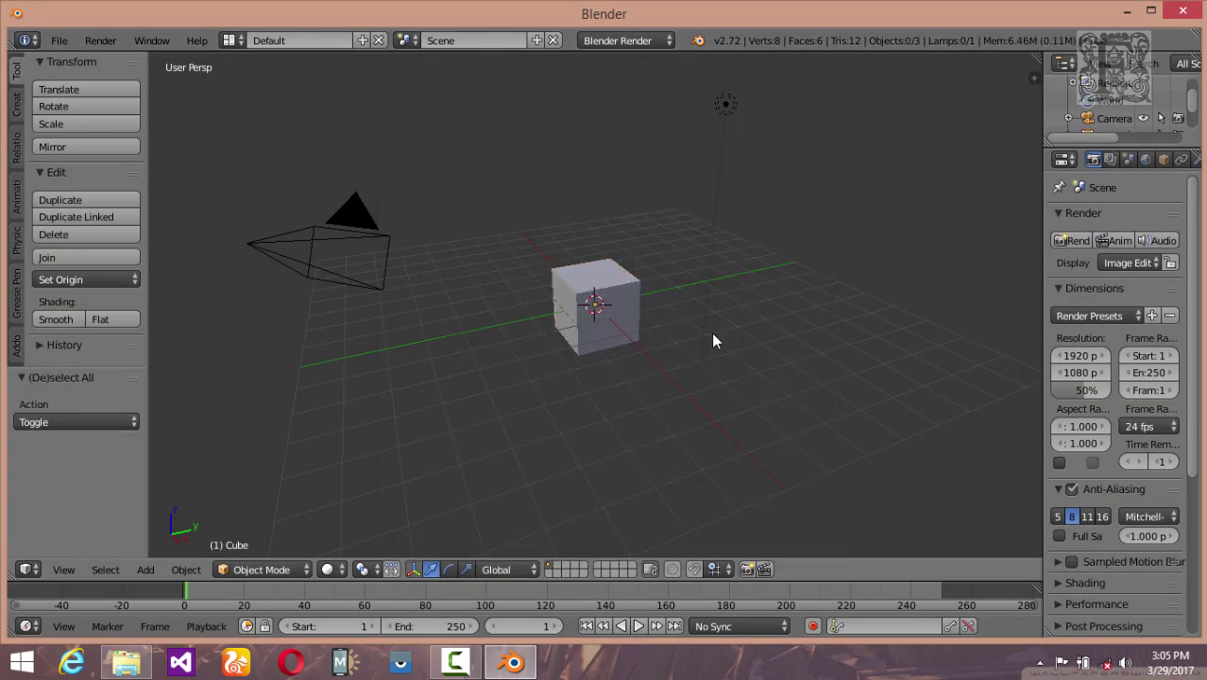
{"action": "key", "text": "a"}
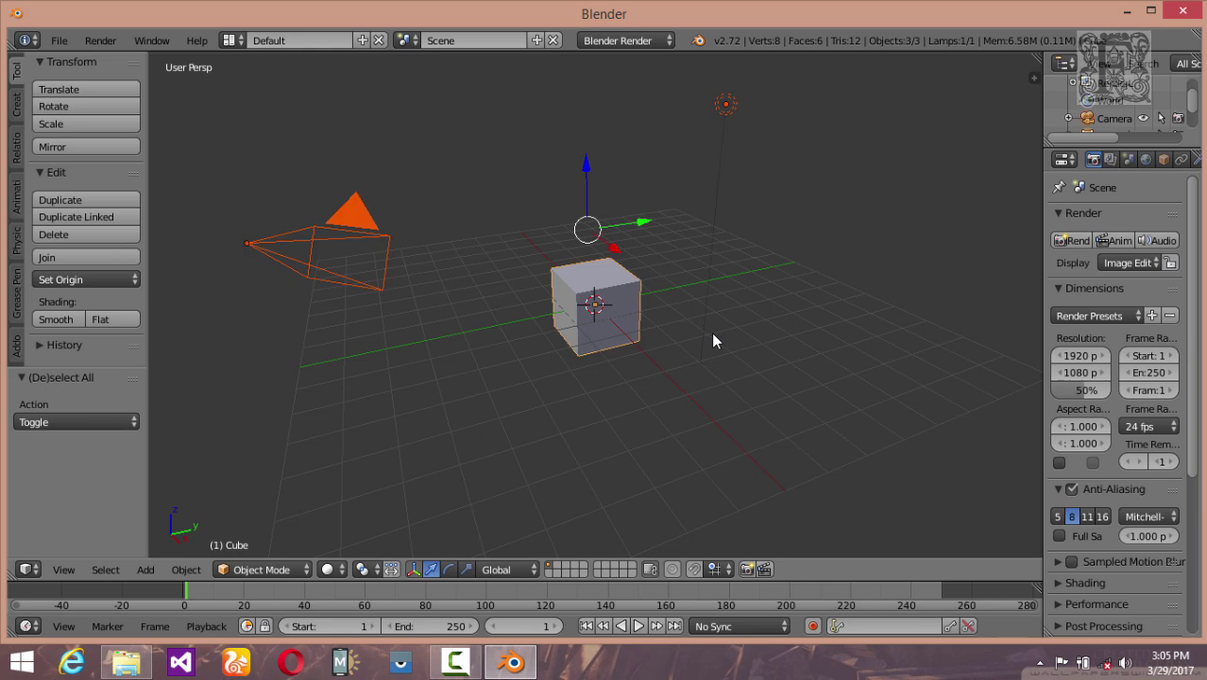
{"action": "key", "text": "x"}
{"action": "left_click", "coordinate": [713, 341]}
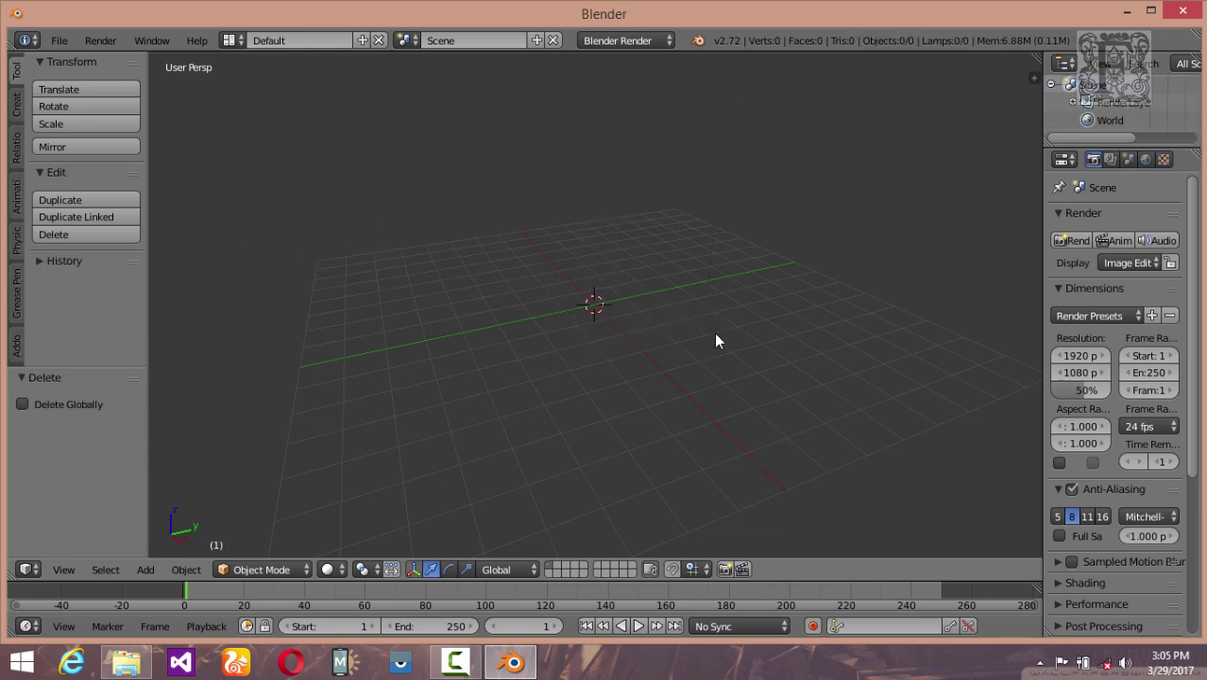
Add a mesh plane at the origin and scale it up by about 4.5
{"action": "left_click", "coordinate": [147, 569]}
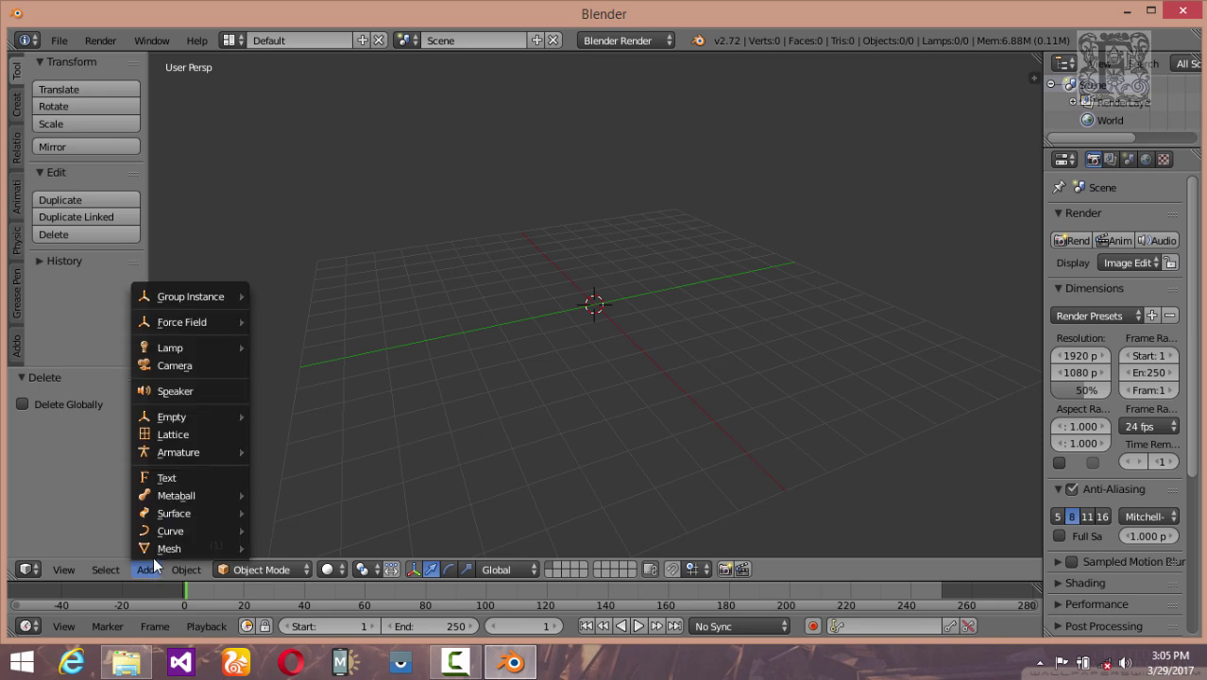
{"action": "mouse_move", "coordinate": [180, 547]}
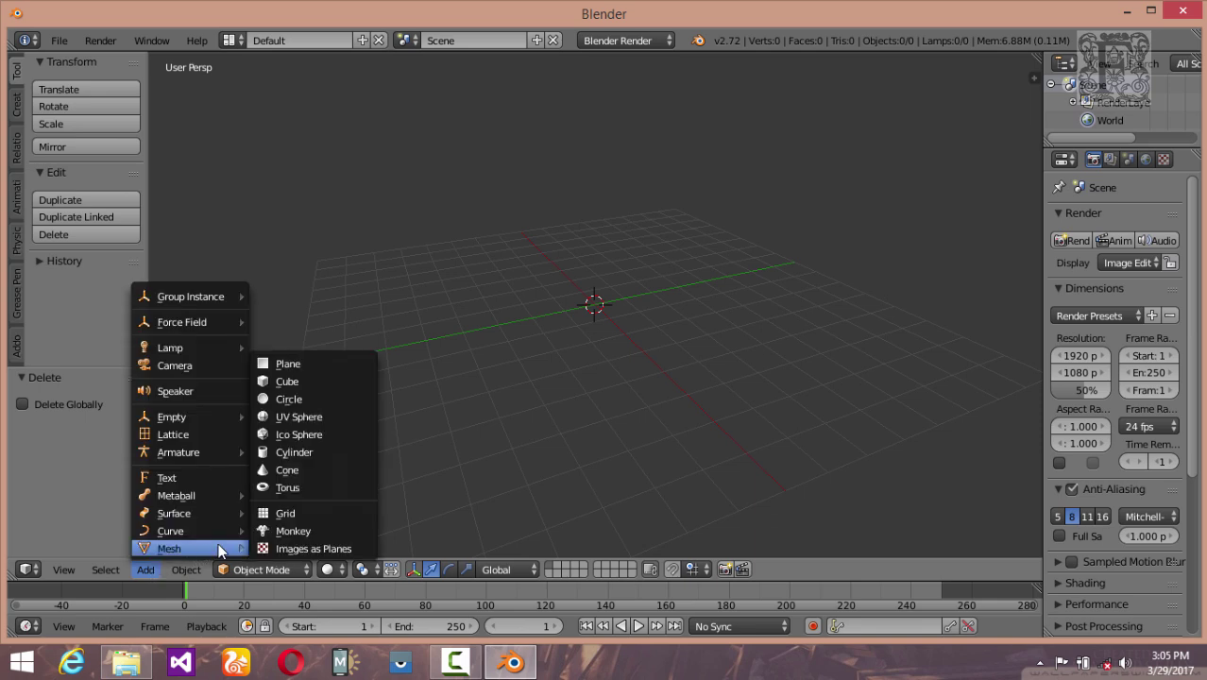
{"action": "left_click", "coordinate": [288, 364]}
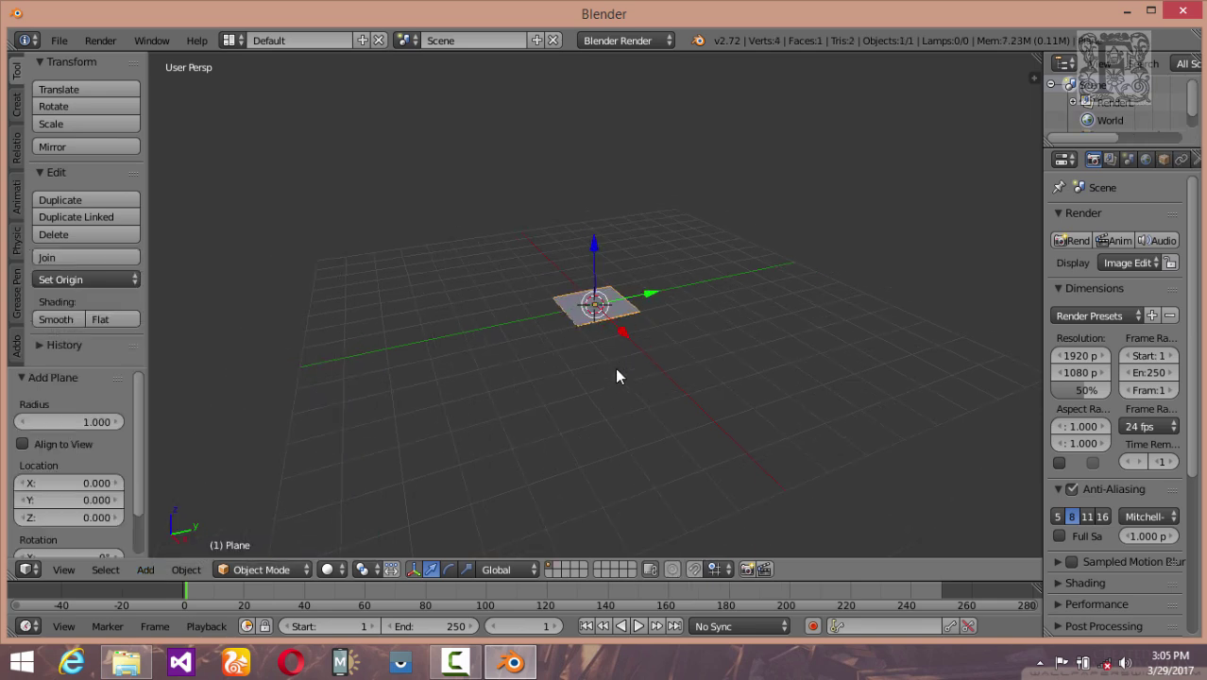
{"action": "key", "text": "s"}
{"action": "left_click", "coordinate": [725, 317]}
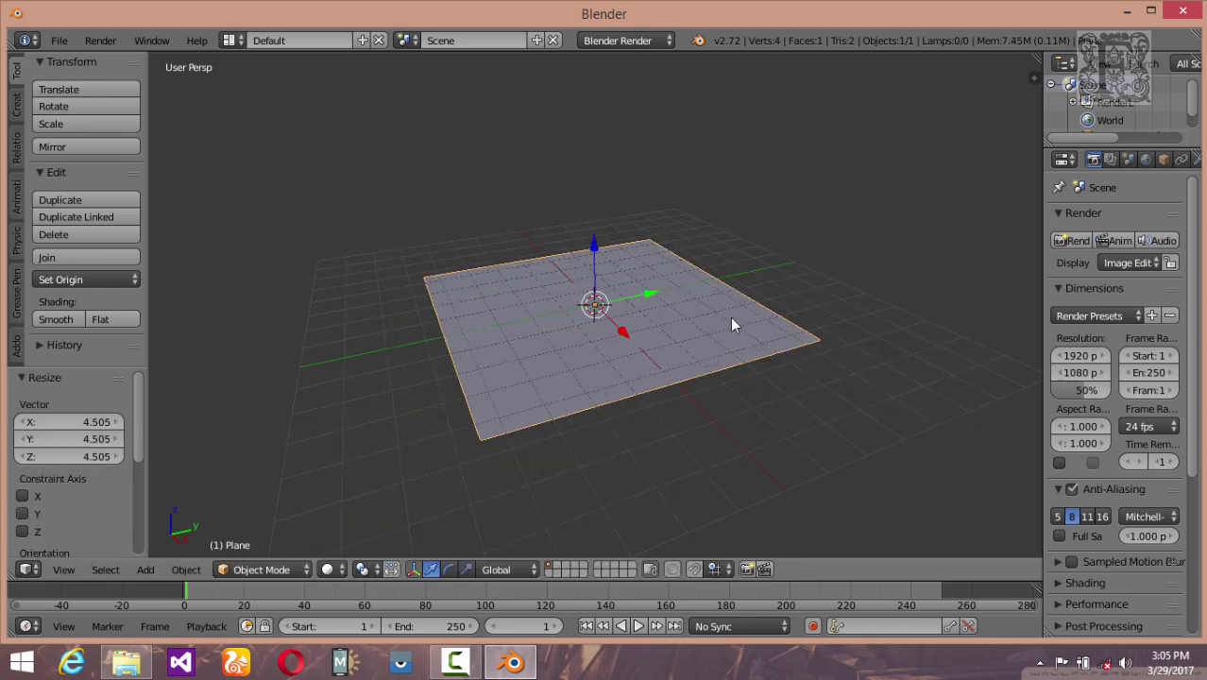
{"action": "middle_click_drag", "start_coordinate": [726, 317], "coordinate": [464, 456]}
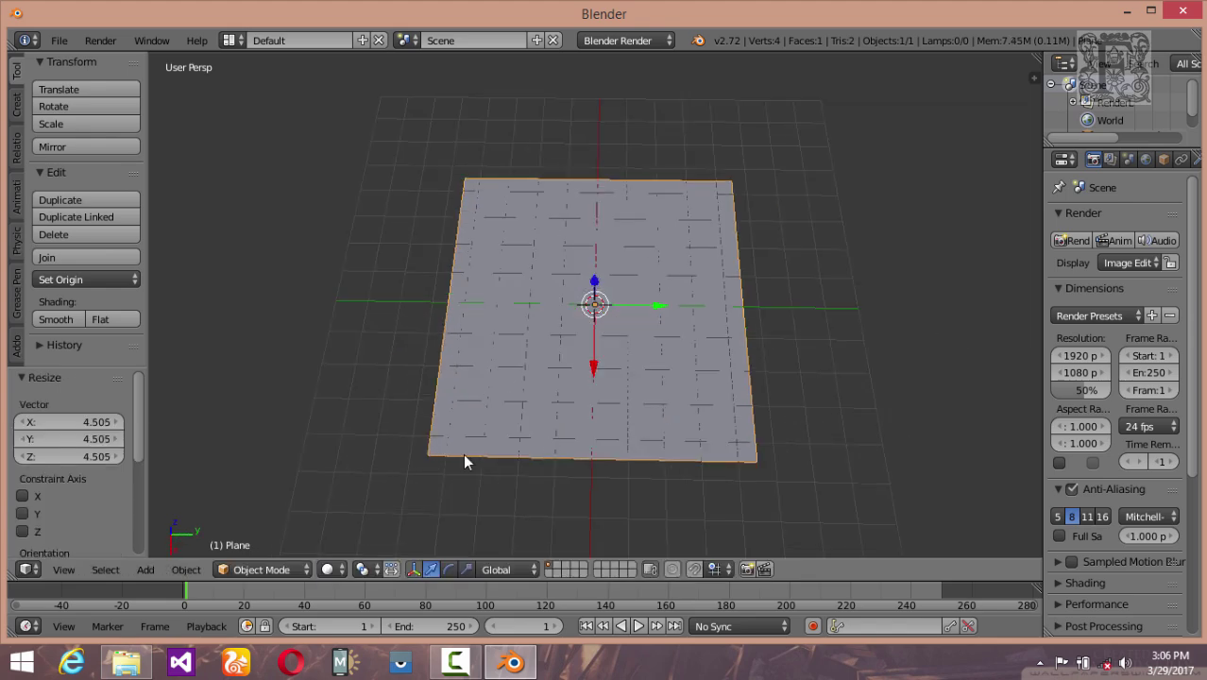
Enter Edit Mode and apply Subdivide Smooth to the whole plane with 100 cuts
{"action": "left_click", "coordinate": [278, 570]}
{"action": "left_click", "coordinate": [274, 529]}
{"action": "key", "text": "w"}
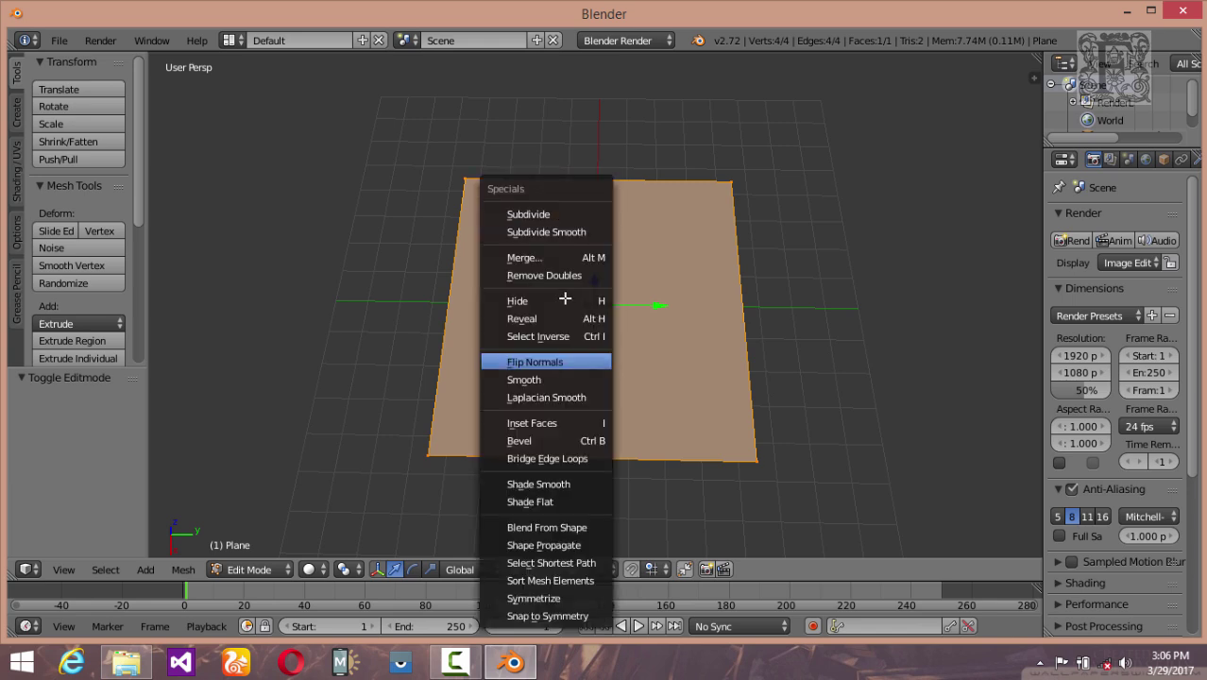
{"action": "left_click", "coordinate": [562, 234]}
{"action": "left_click", "coordinate": [25, 427]}
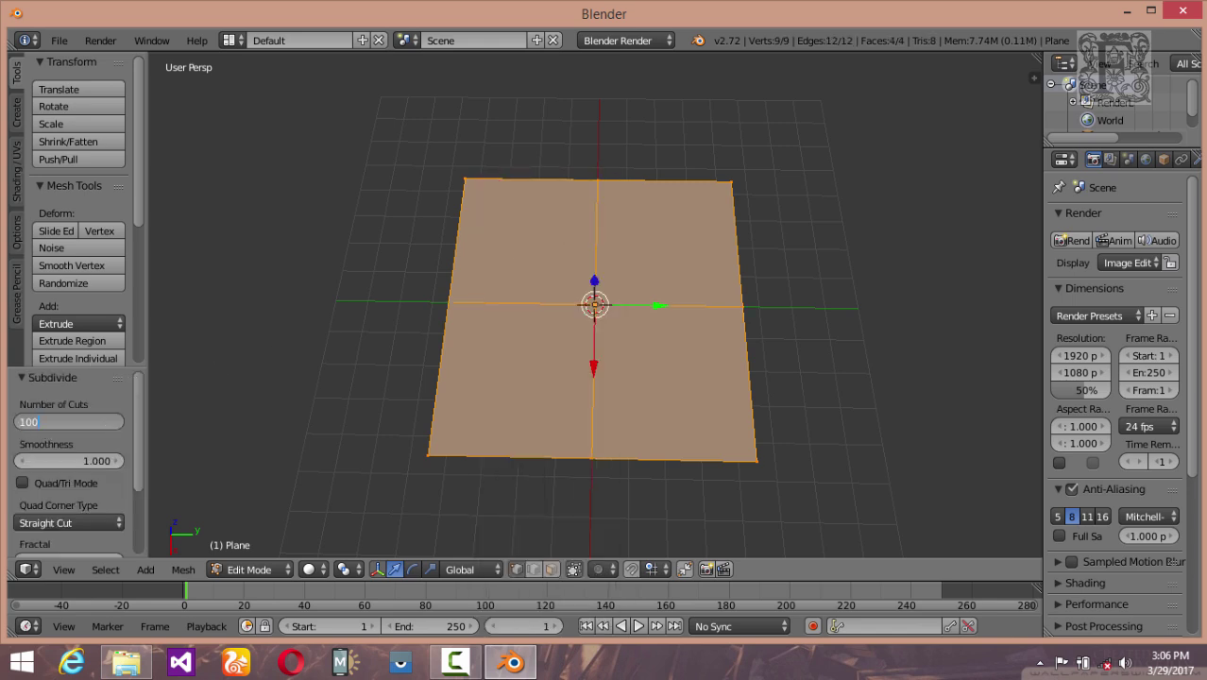
{"action": "key", "text": "Return"}
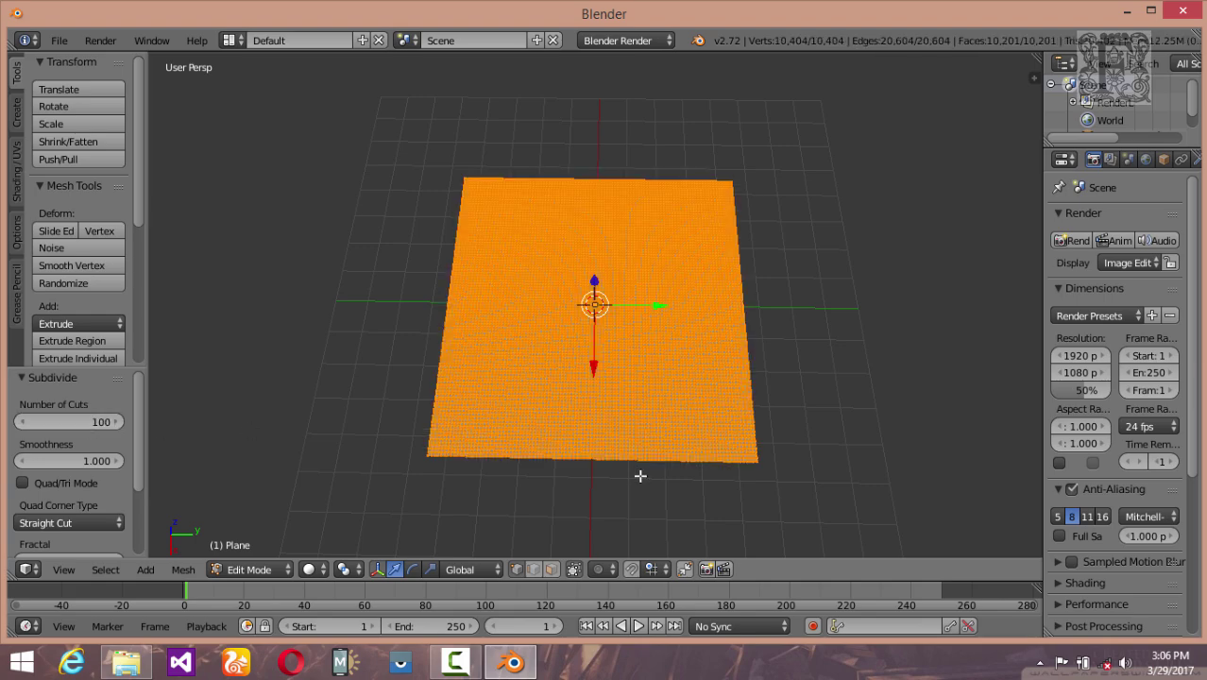
{"action": "scroll", "coordinate": [642, 468], "scroll_direction": "up", "scroll_amount": 1}
{"action": "scroll", "coordinate": [642, 428], "scroll_direction": "up", "scroll_amount": 4}
{"action": "scroll", "coordinate": [648, 387], "scroll_direction": "down", "scroll_amount": 5}
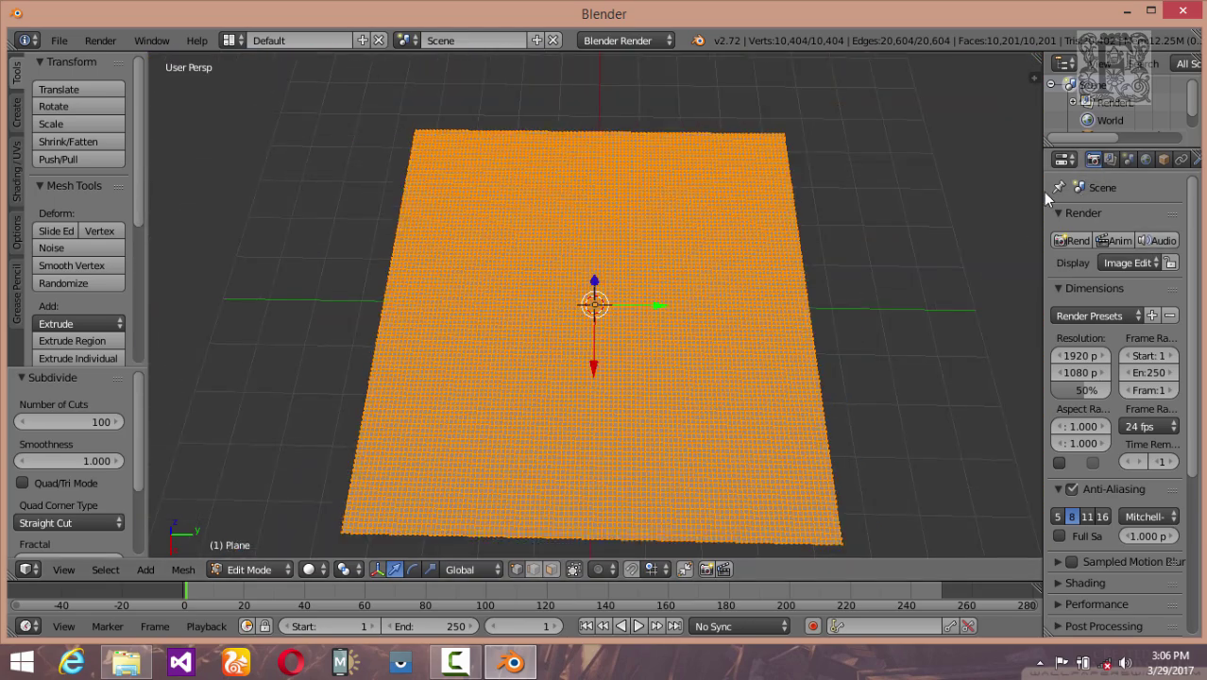
Add a Subdivision Surface modifier with 2 view subdivisions to the plane and return to Object Mode
{"action": "left_click_drag", "start_coordinate": [1045, 194], "coordinate": [892, 215]}
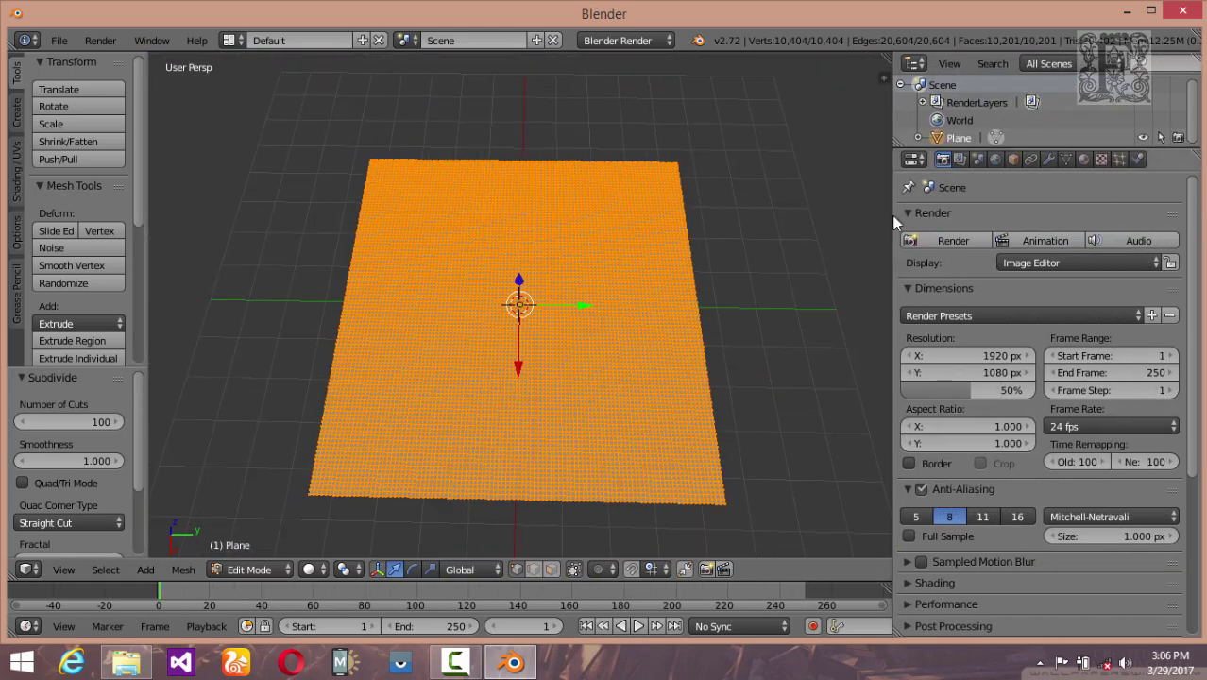
{"action": "left_click", "coordinate": [1049, 161]}
{"action": "left_click", "coordinate": [947, 217]}
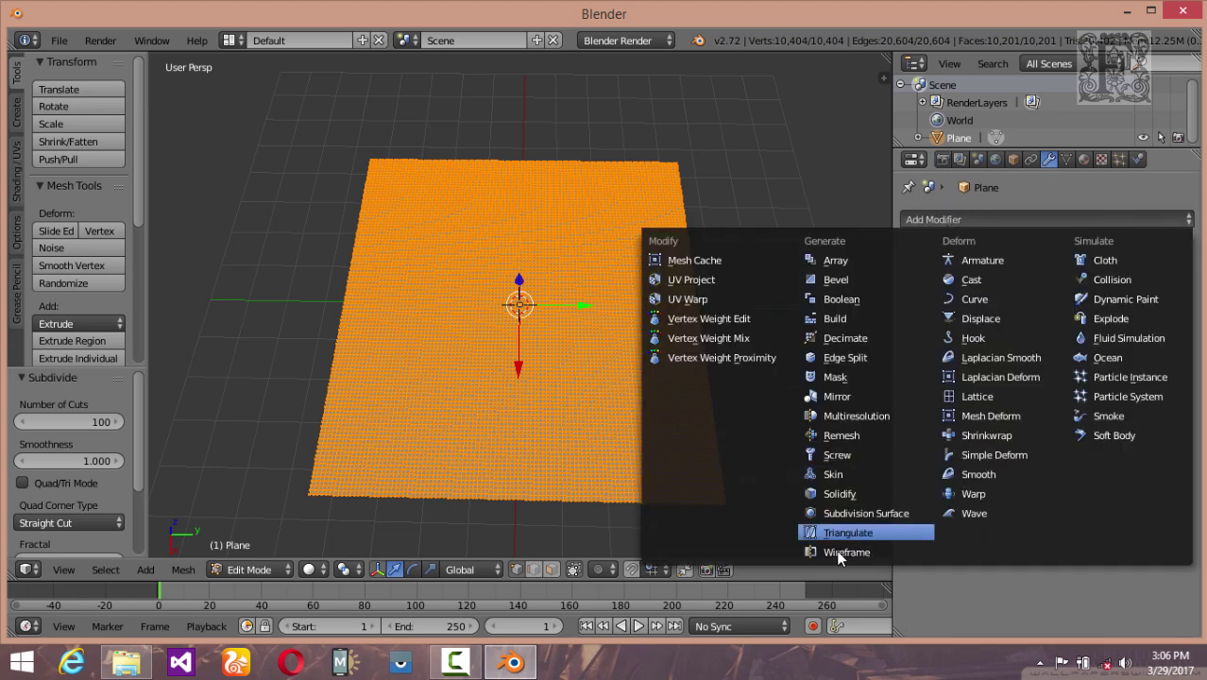
{"action": "left_click", "coordinate": [850, 513]}
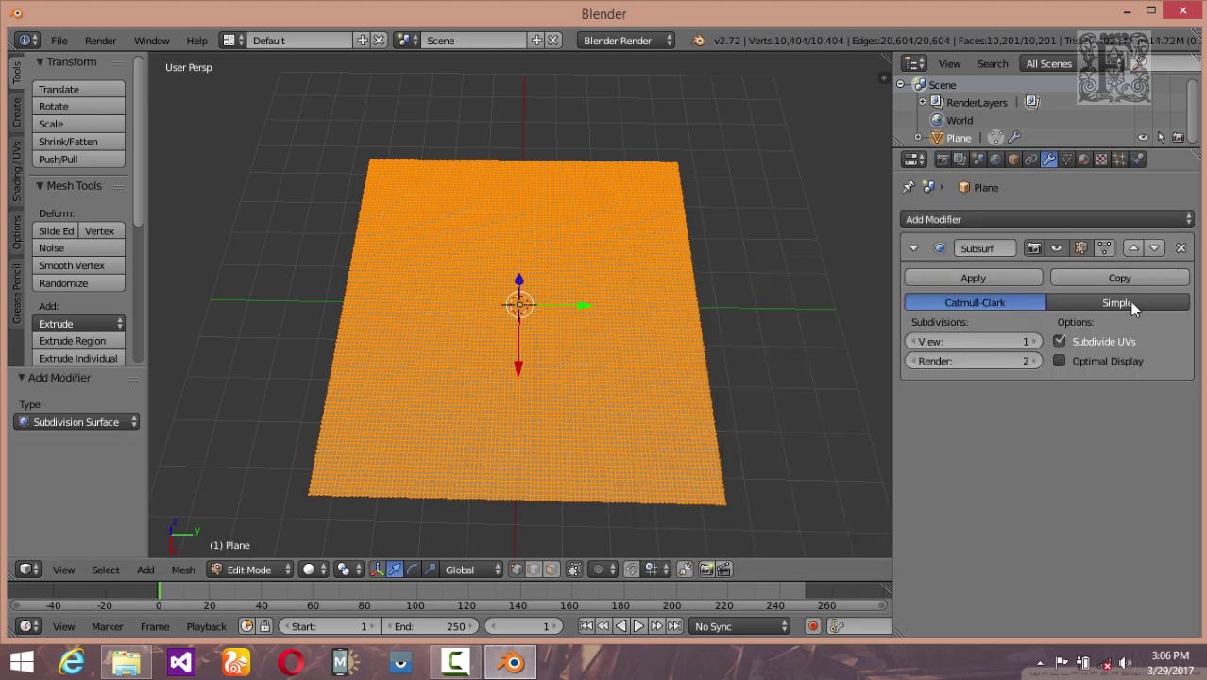
{"action": "left_click", "coordinate": [1036, 342]}
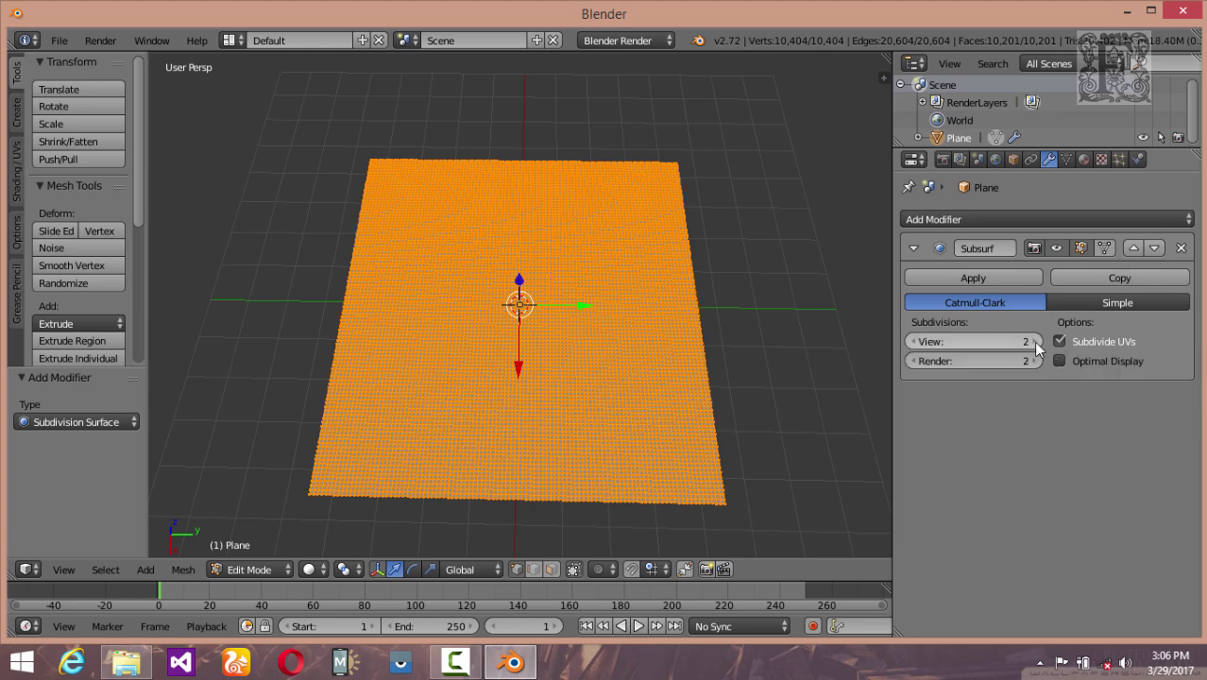
{"action": "left_click", "coordinate": [240, 570]}
{"action": "key", "text": "Tab"}
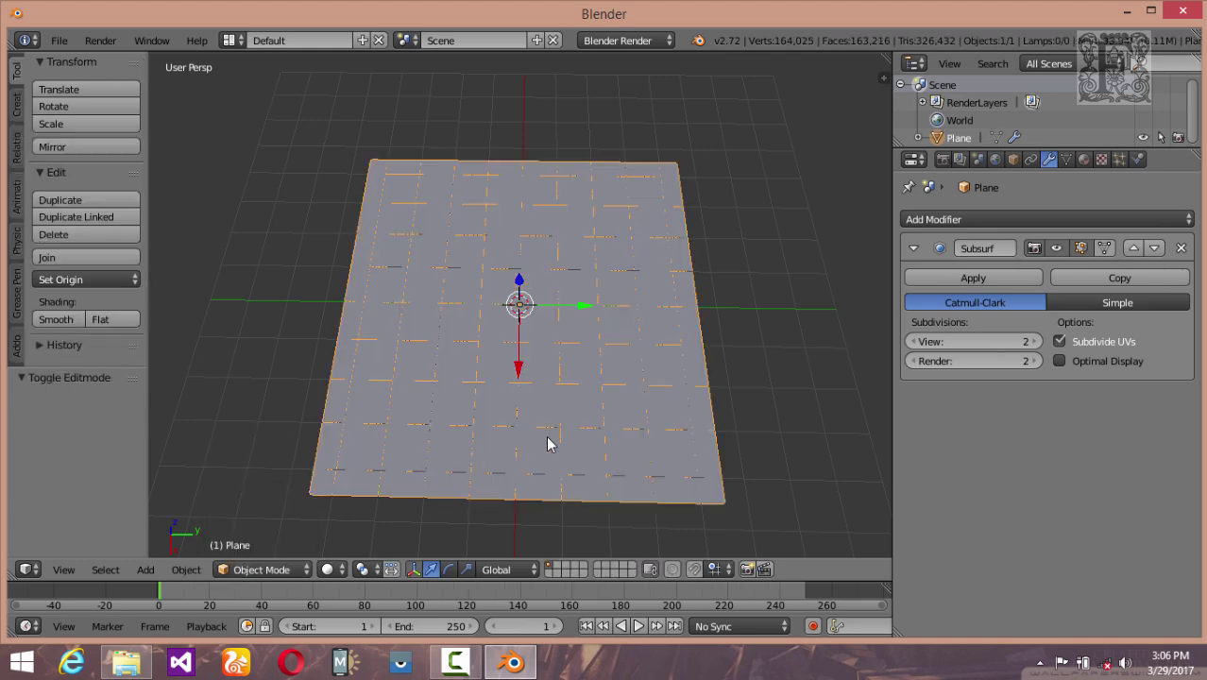
Add a Displace modifier to the plane and create a new image texture for it
{"action": "left_click", "coordinate": [1014, 216]}
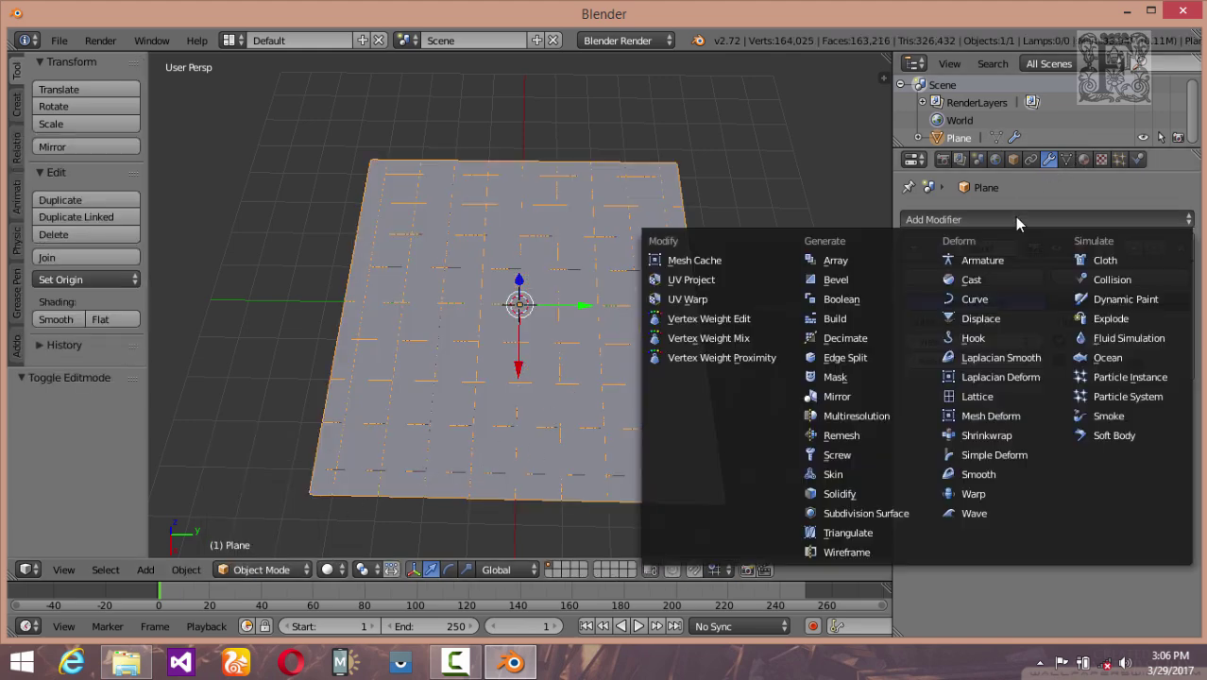
{"action": "left_click", "coordinate": [988, 321]}
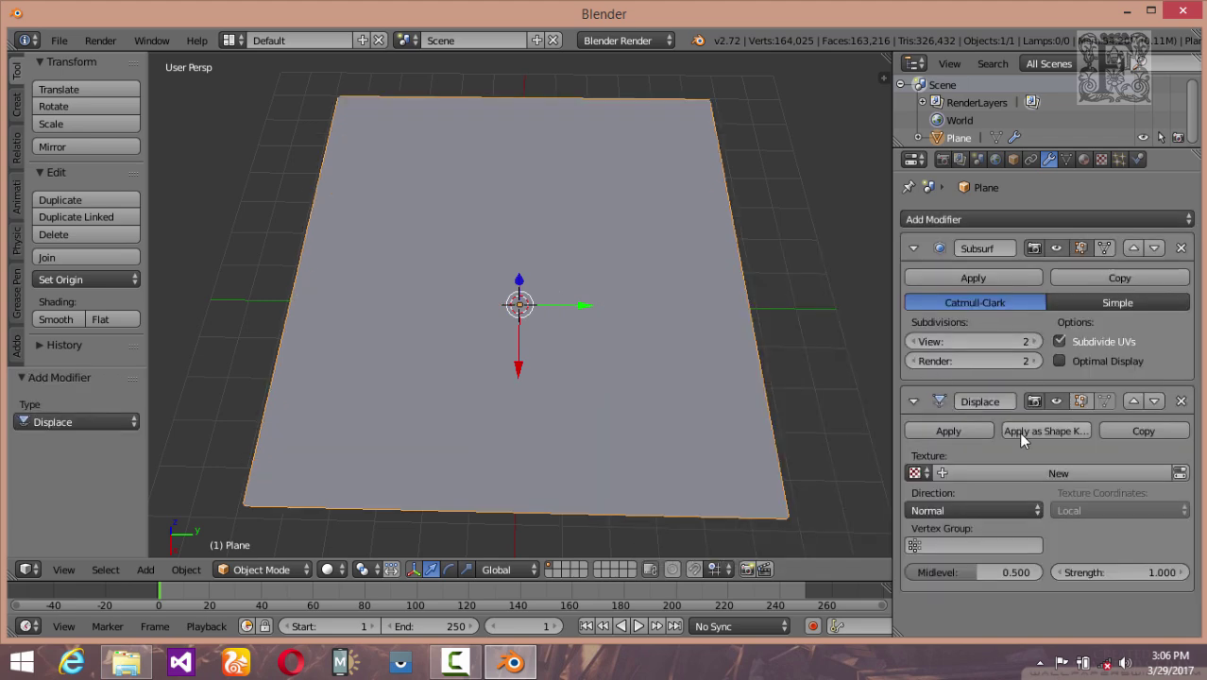
{"action": "left_click", "coordinate": [1180, 472]}
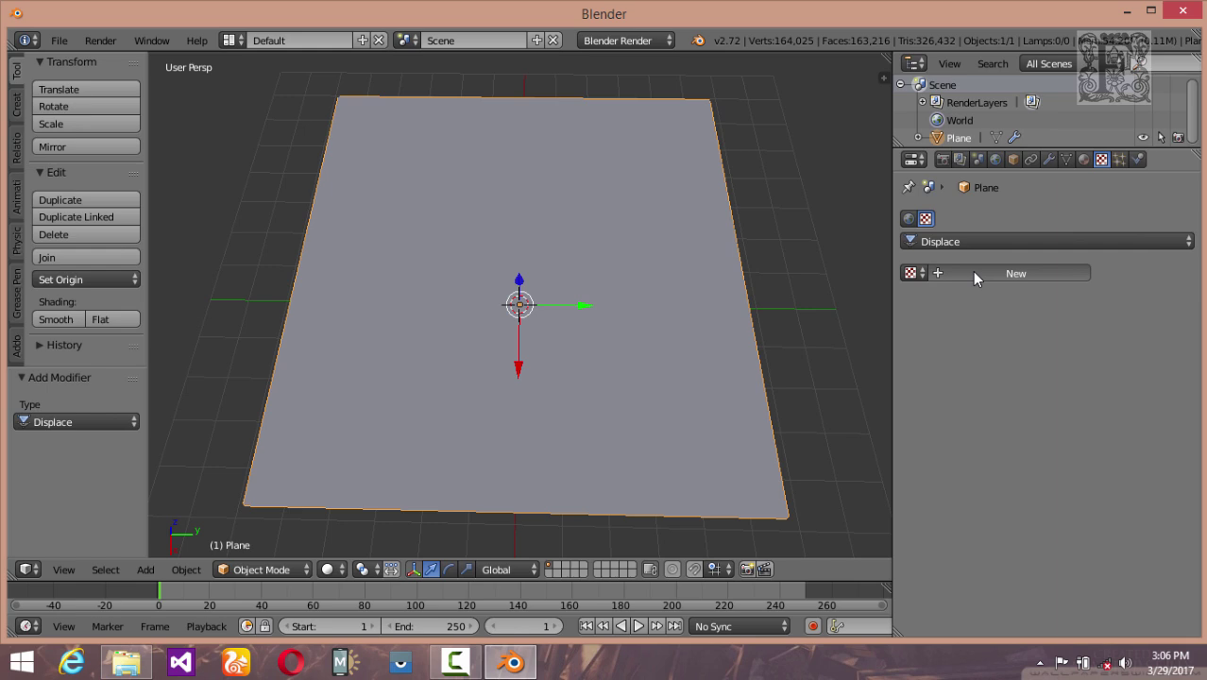
{"action": "left_click", "coordinate": [972, 271]}
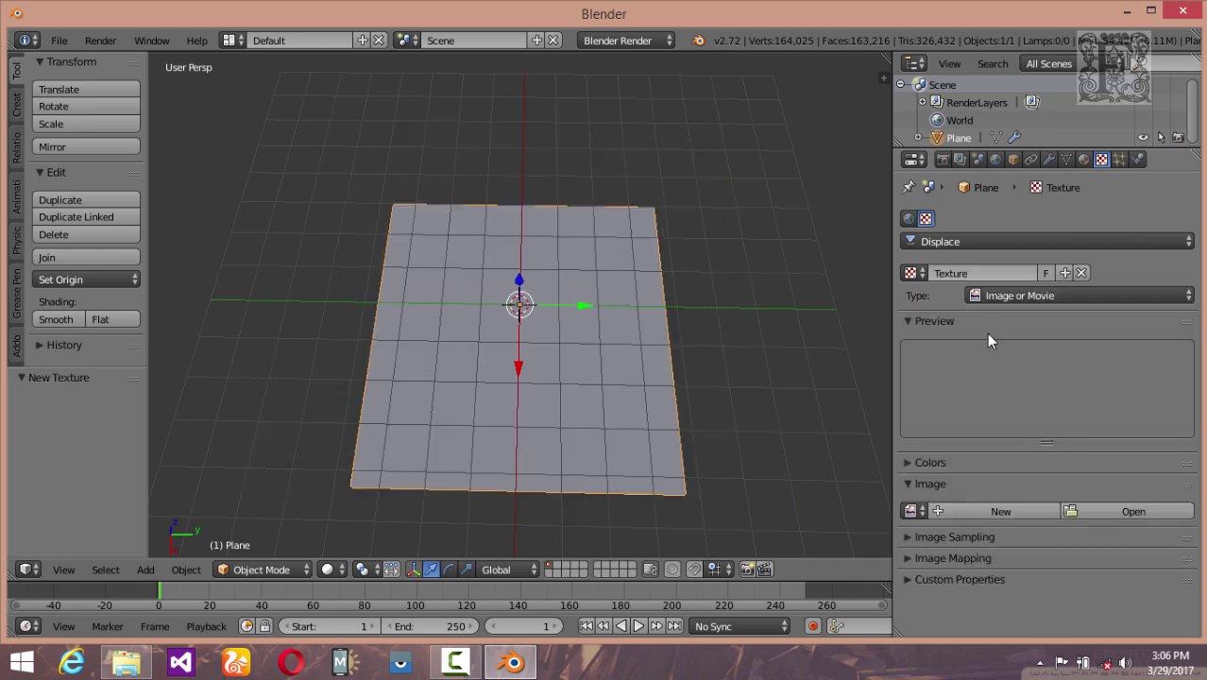
Load TilesHightmap.png from the TextureTutorial folder as the image for the Displace texture
{"action": "left_click", "coordinate": [1124, 511]}
{"action": "left_click", "coordinate": [86, 413]}
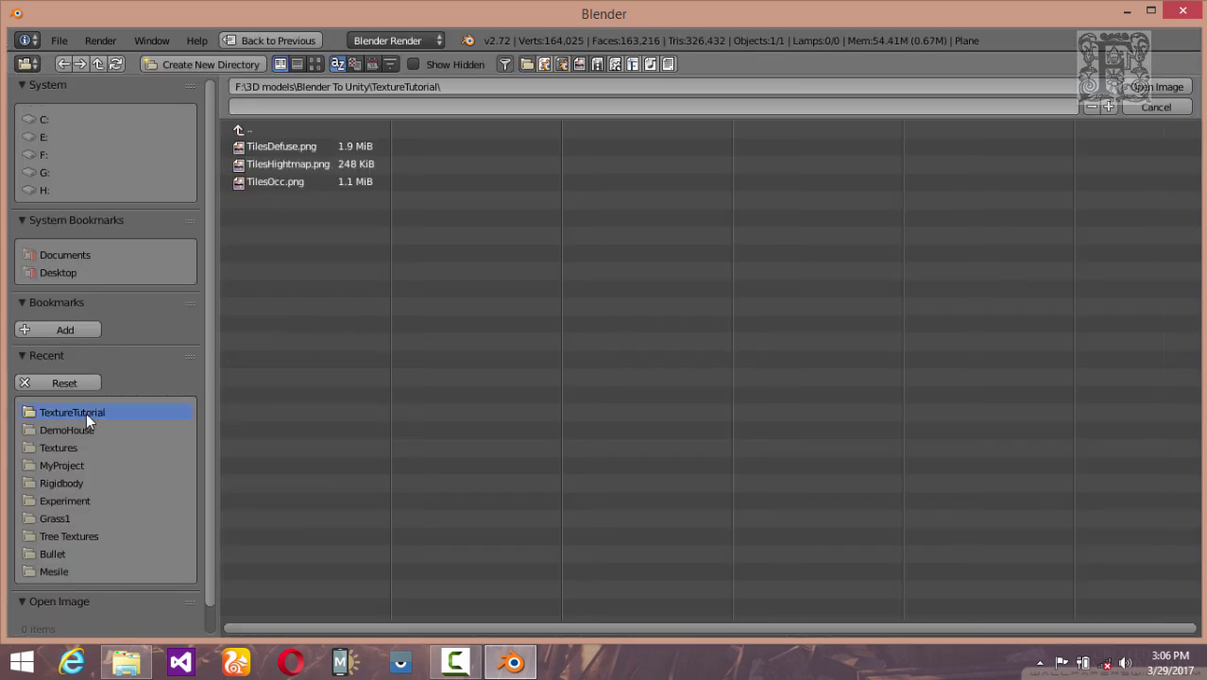
{"action": "left_click", "coordinate": [315, 63]}
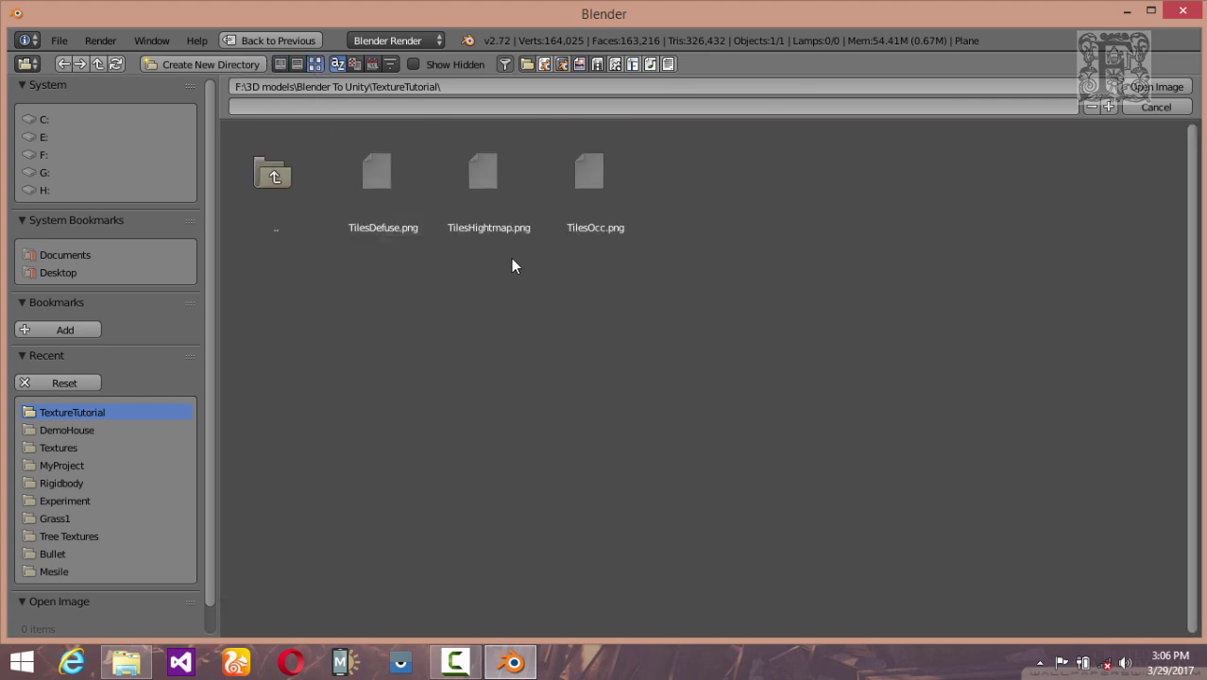
{"action": "left_click", "coordinate": [483, 198]}
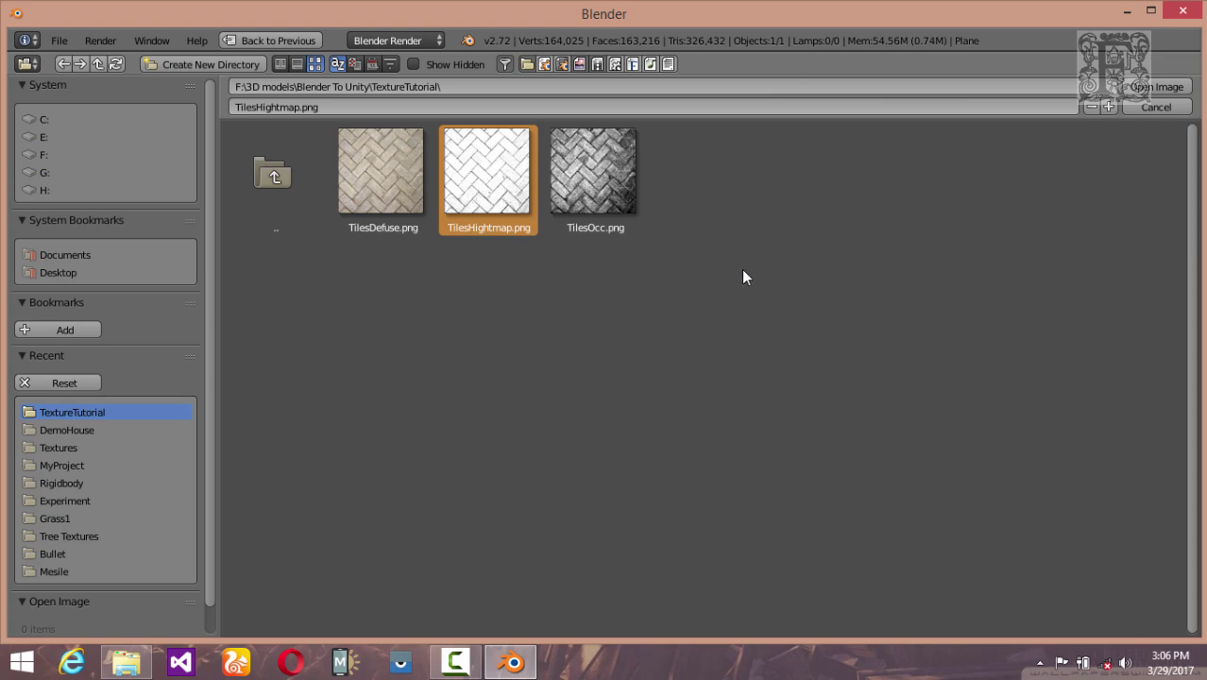
{"action": "key", "text": "Return"}
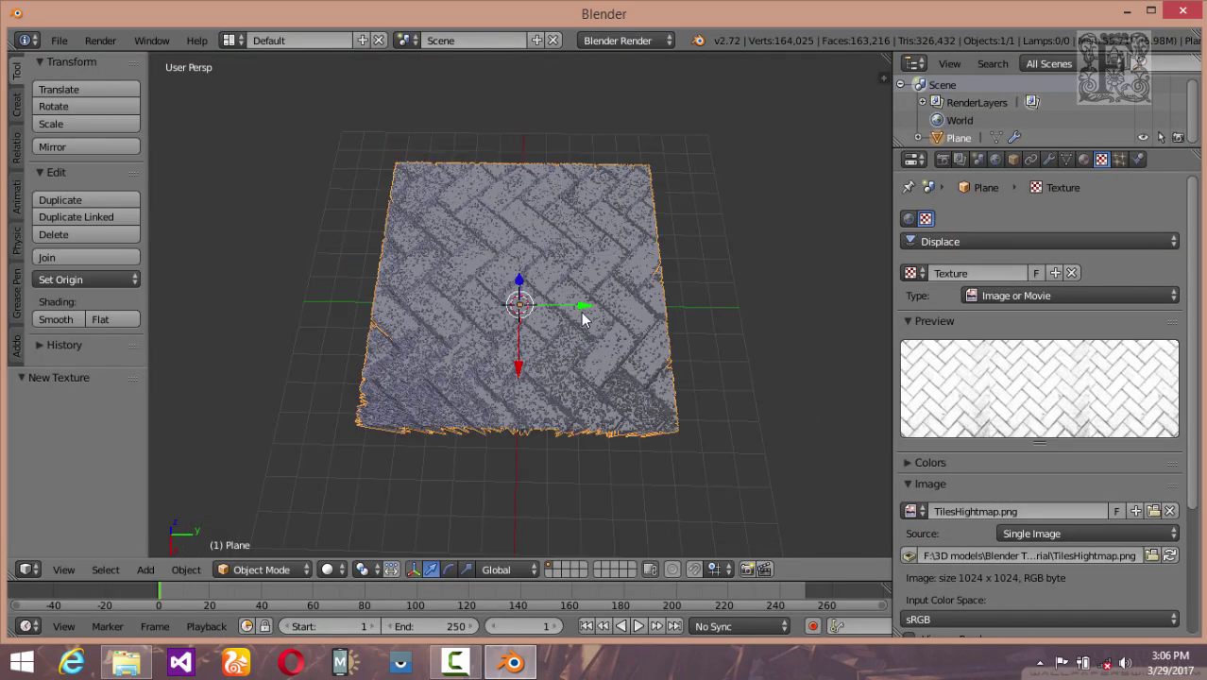
Apply smooth shading to the displaced plane
{"action": "mouse_move", "coordinate": [599, 305]}
{"action": "middle_mouse_down"}
{"action": "mouse_move", "coordinate": [673, 251]}
{"action": "mouse_move", "coordinate": [586, 312]}
{"action": "middle_mouse_up"}
{"action": "scroll", "coordinate": [504, 351], "scroll_direction": "up", "scroll_amount": 6}
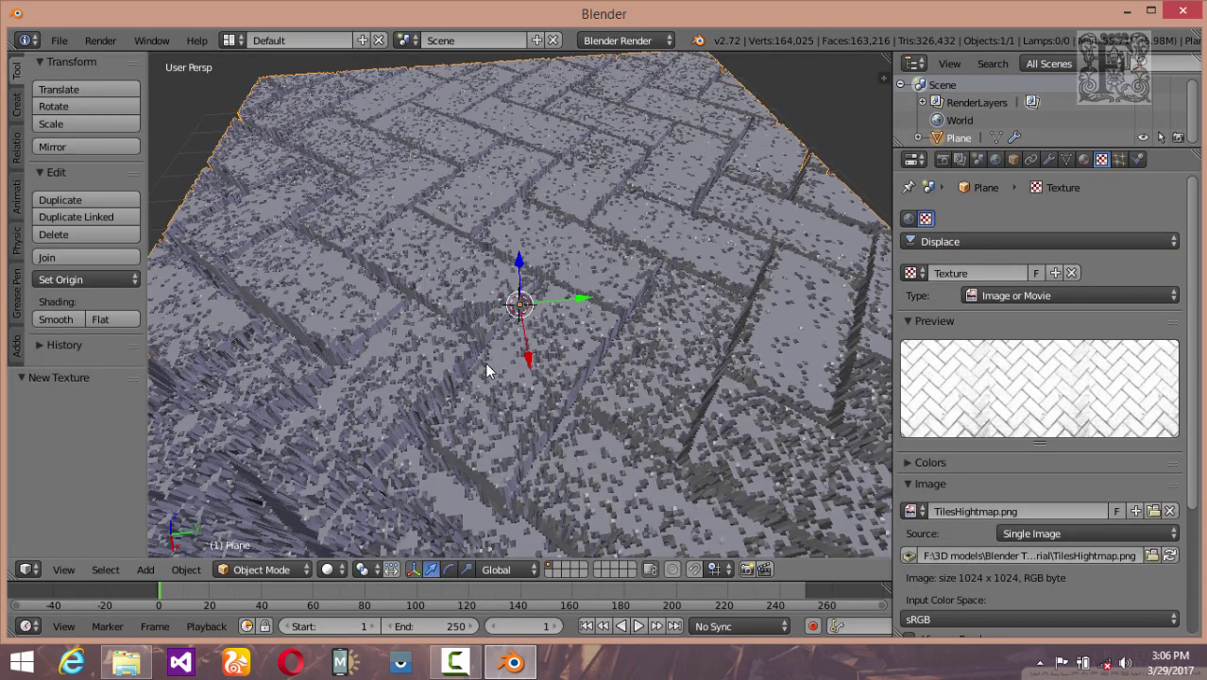
{"action": "scroll", "coordinate": [485, 361], "scroll_direction": "up", "scroll_amount": 2}
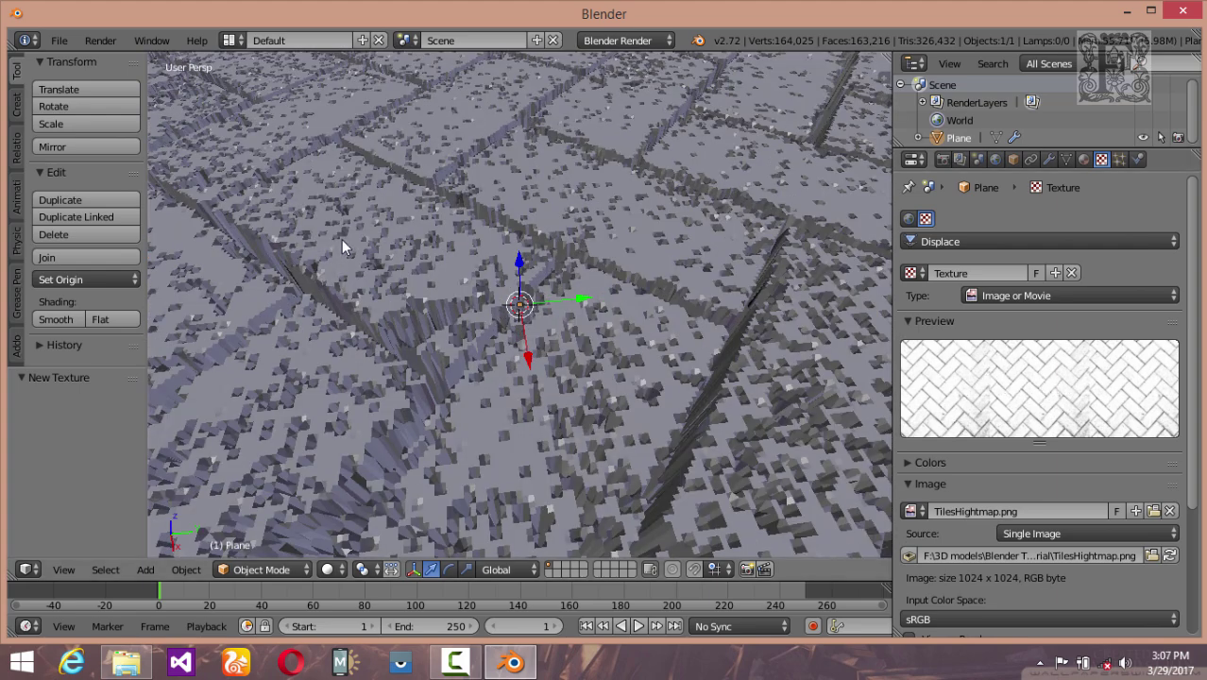
{"action": "scroll", "coordinate": [427, 192], "scroll_direction": "down", "scroll_amount": 2}
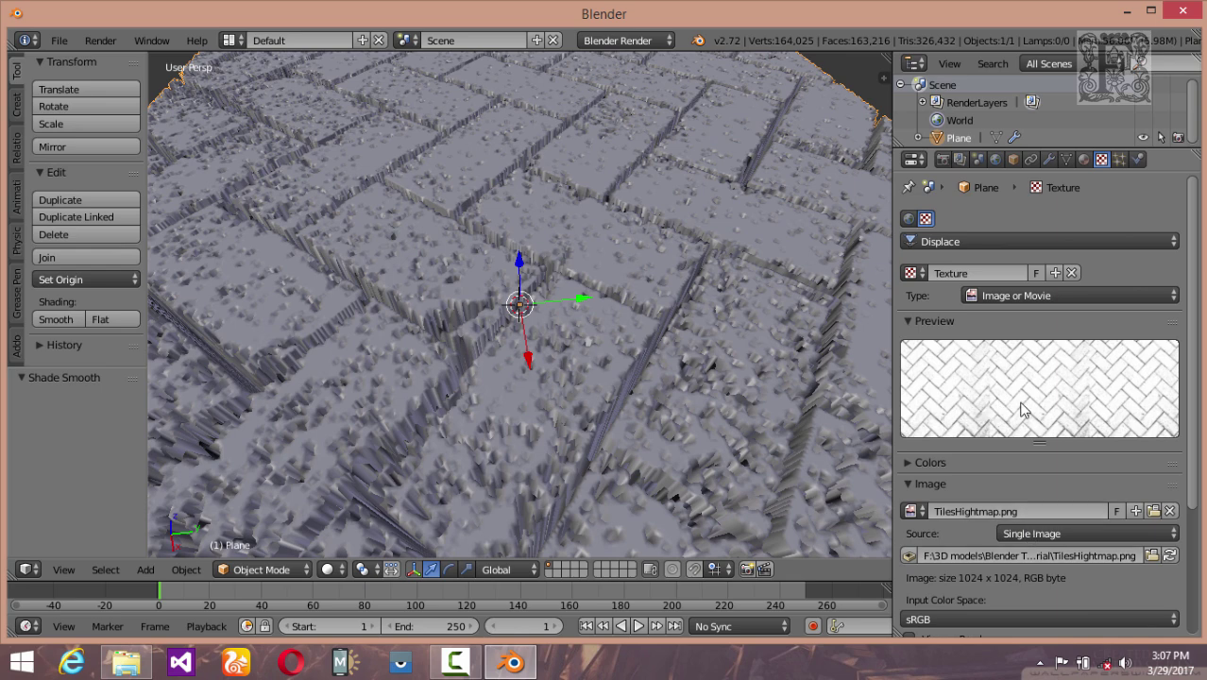
Set the Displace modifier's strength to 0.05 and check the softened tile relief across the plane
{"action": "left_click", "coordinate": [1049, 161]}
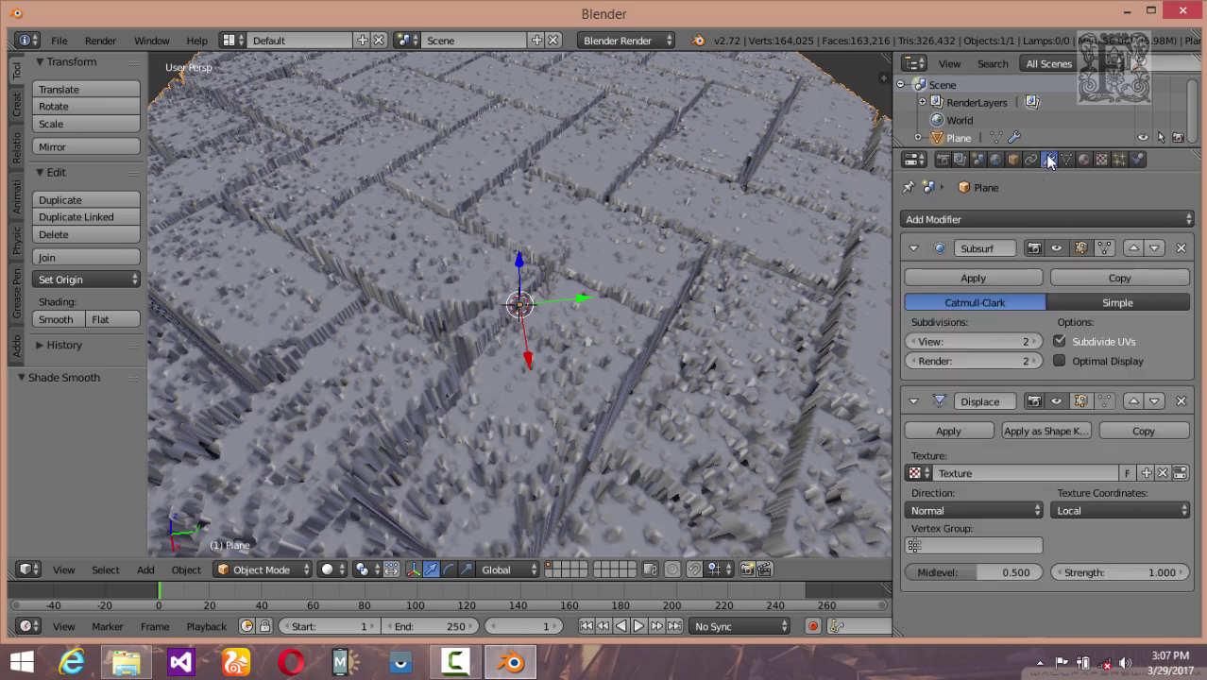
{"action": "left_click", "coordinate": [1131, 573]}
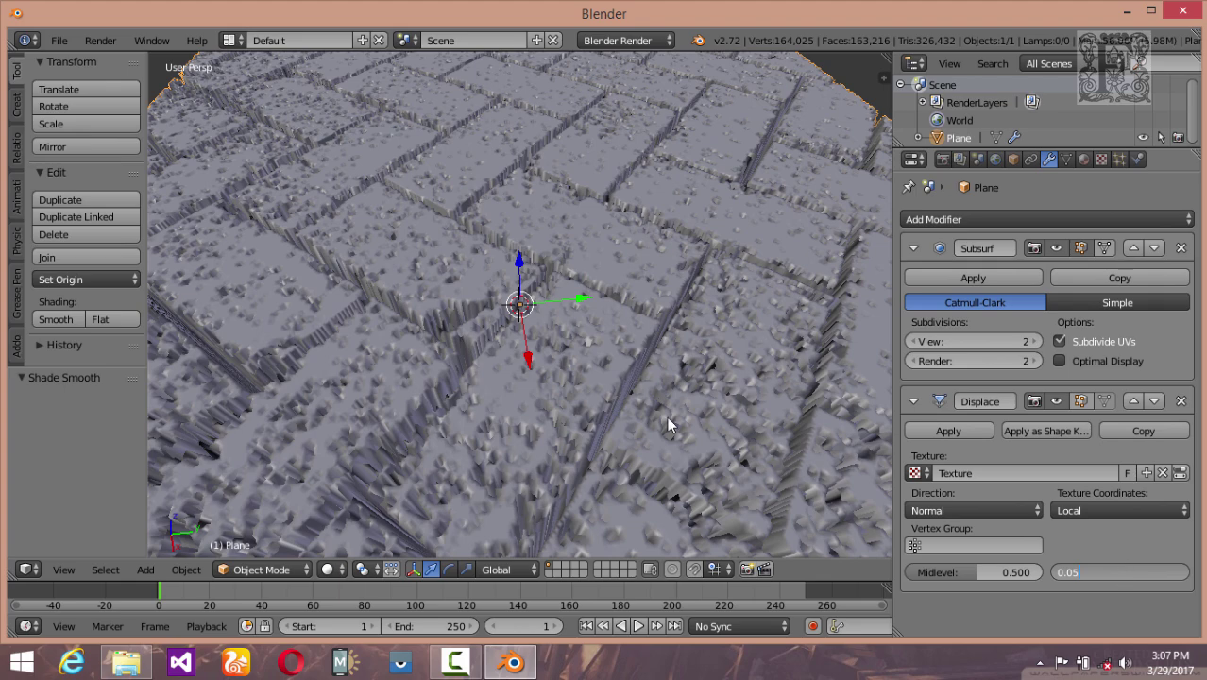
{"action": "key", "text": "Return"}
{"action": "scroll", "coordinate": [604, 397], "scroll_direction": "down", "scroll_amount": 5}
{"action": "middle_click_drag", "start_coordinate": [541, 383], "coordinate": [529, 428]}
{"action": "scroll", "coordinate": [534, 429], "scroll_direction": "up", "scroll_amount": 4}
{"action": "scroll", "coordinate": [544, 387], "scroll_direction": "down", "scroll_amount": 2}
{"action": "middle_click_drag", "start_coordinate": [545, 385], "coordinate": [543, 441]}
Add a second mesh plane at the origin and raise it about 1.594 units along Z above the displaced plane
{"action": "left_click", "coordinate": [145, 570]}
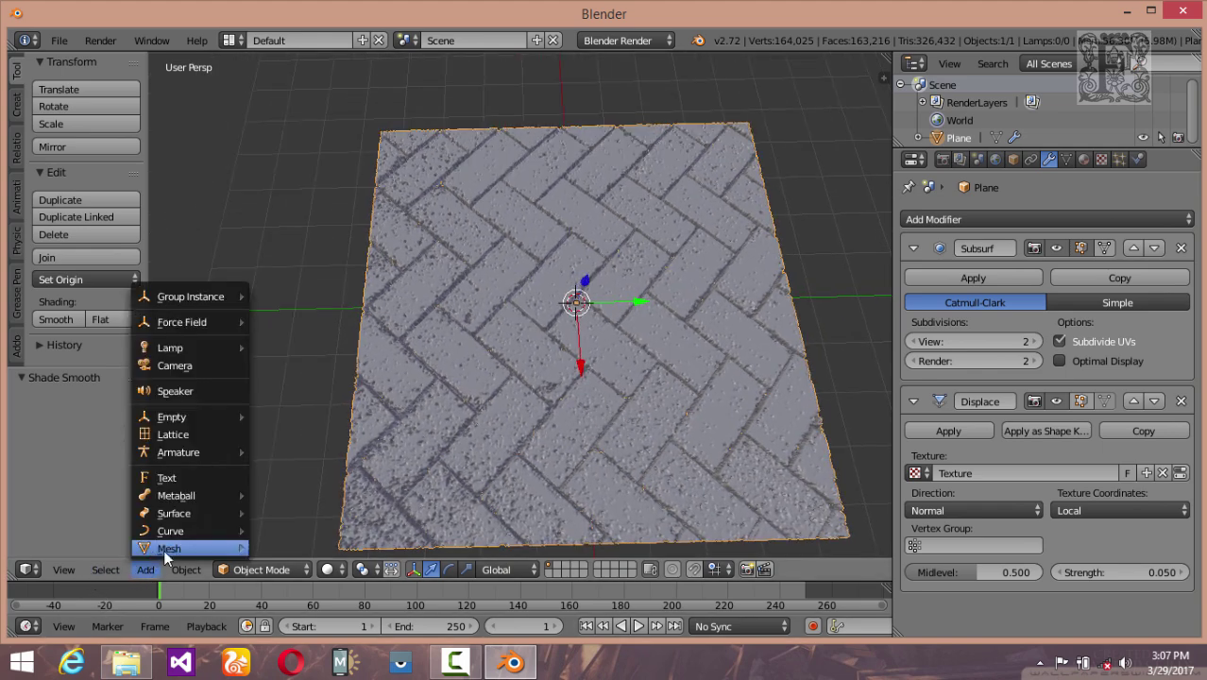
{"action": "mouse_move", "coordinate": [170, 549]}
{"action": "left_click", "coordinate": [289, 364]}
{"action": "middle_click_drag", "start_coordinate": [549, 375], "coordinate": [572, 262]}
{"action": "left_click_drag", "start_coordinate": [572, 261], "coordinate": [578, 202]}
In top orthographic view, scale the new plane up by about 4.467 so it covers the displaced plane's outline
{"action": "left_click", "coordinate": [64, 571]}
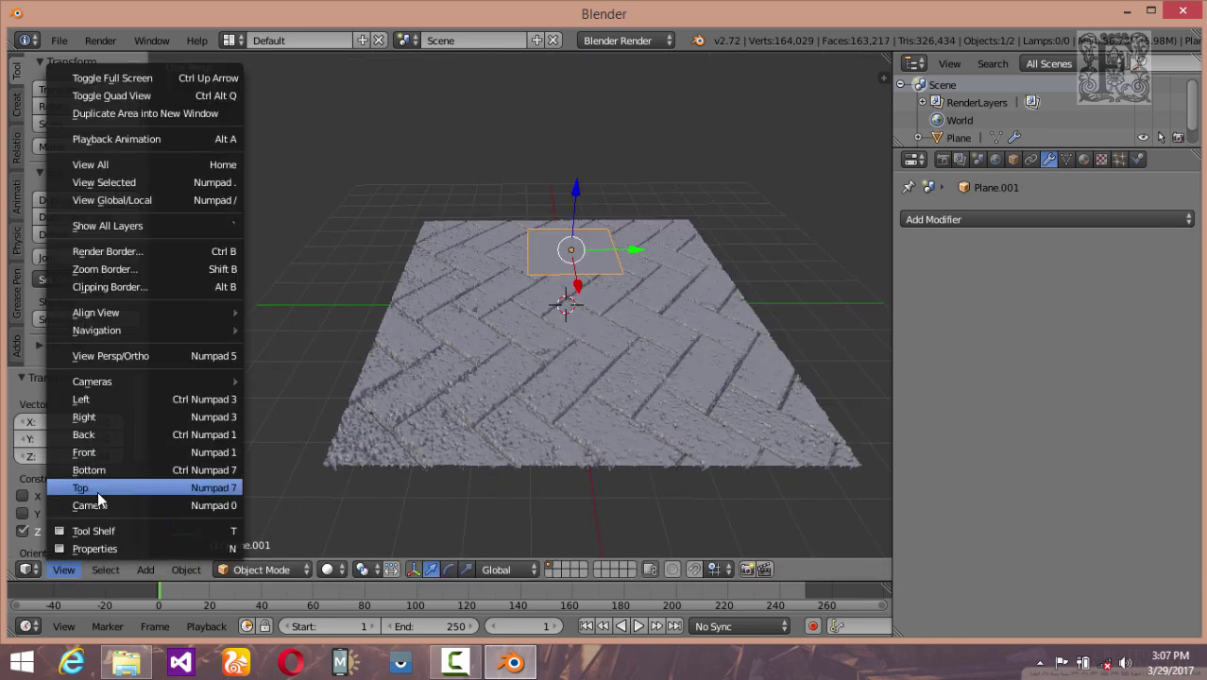
{"action": "left_click", "coordinate": [96, 490]}
{"action": "left_click", "coordinate": [59, 569]}
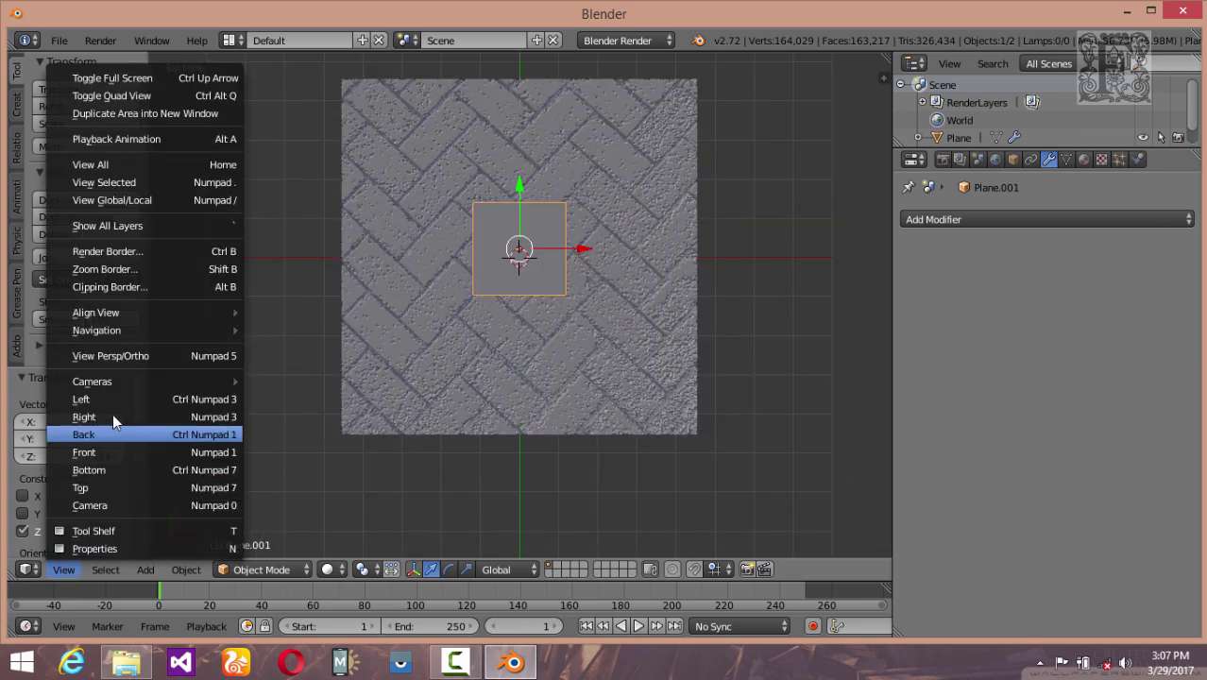
{"action": "left_click", "coordinate": [119, 356]}
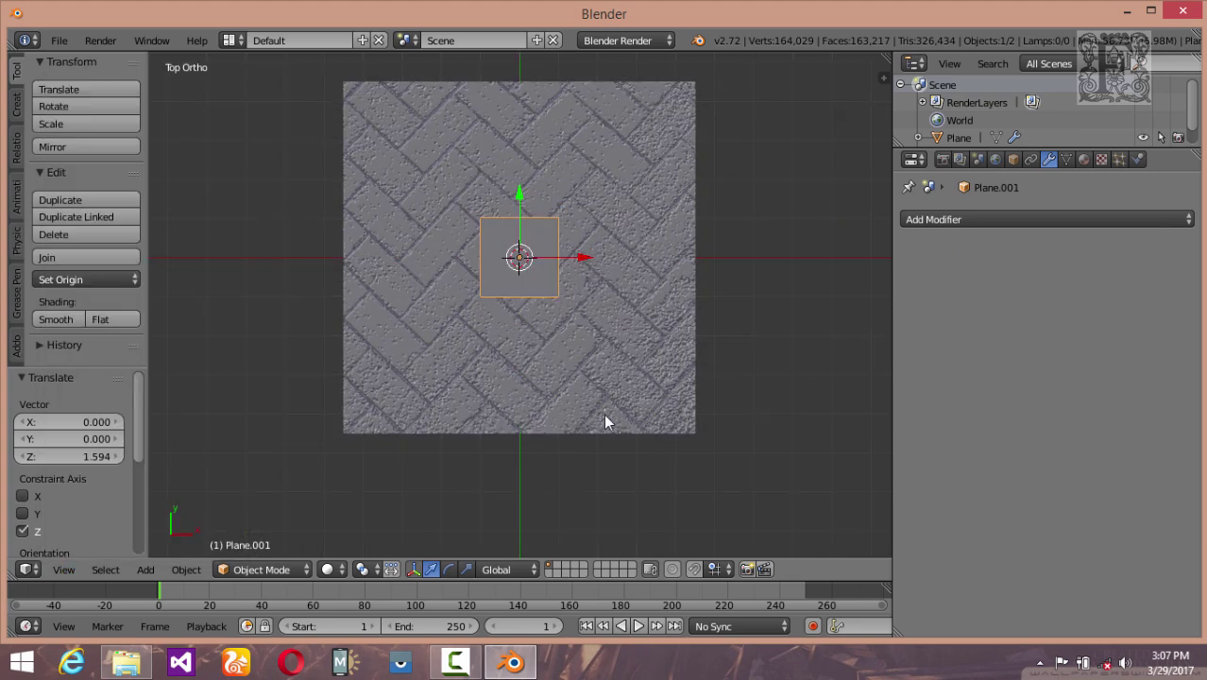
{"action": "key", "text": "s"}
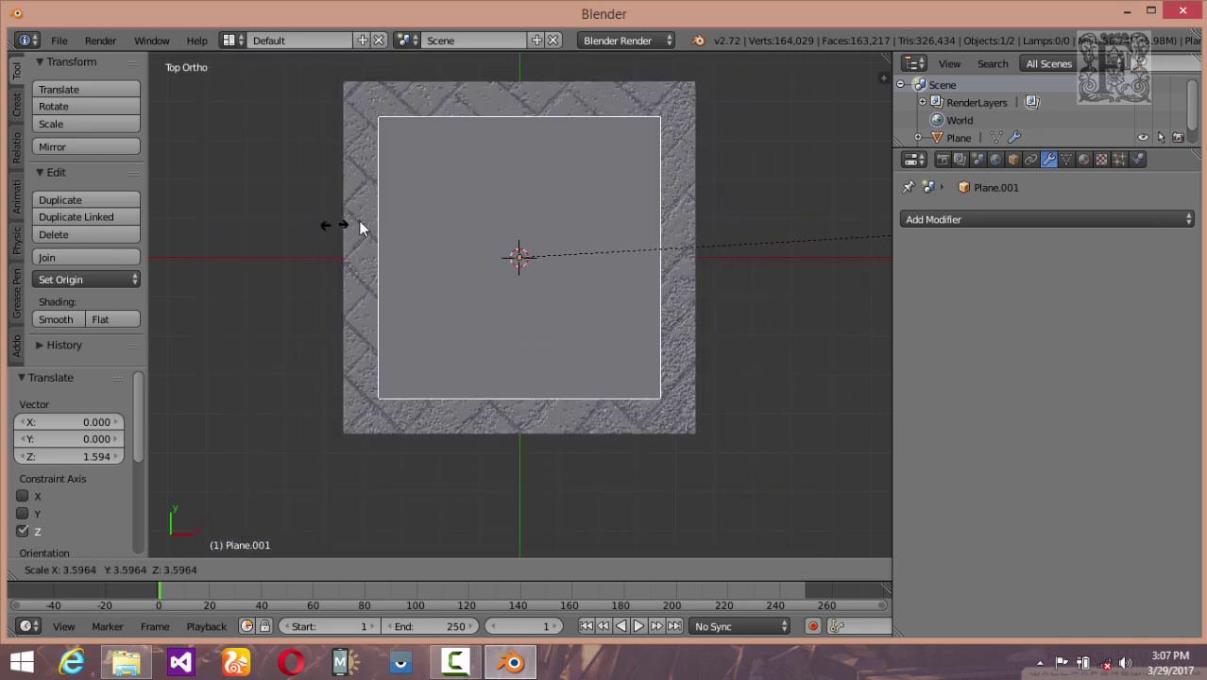
{"action": "left_click", "coordinate": [468, 209]}
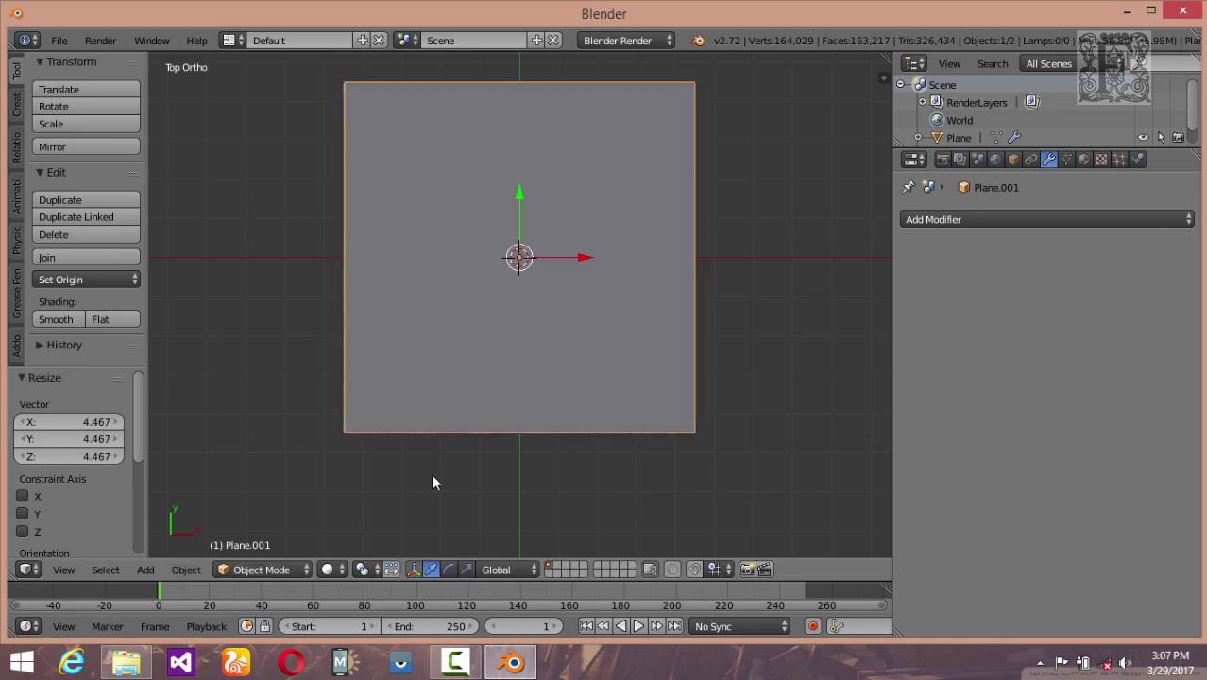
{"action": "middle_click_drag", "start_coordinate": [433, 478], "coordinate": [526, 381]}
{"action": "scroll", "coordinate": [527, 397], "scroll_direction": "up", "scroll_amount": 4}
{"action": "scroll", "coordinate": [489, 414], "scroll_direction": "down", "scroll_amount": 2}
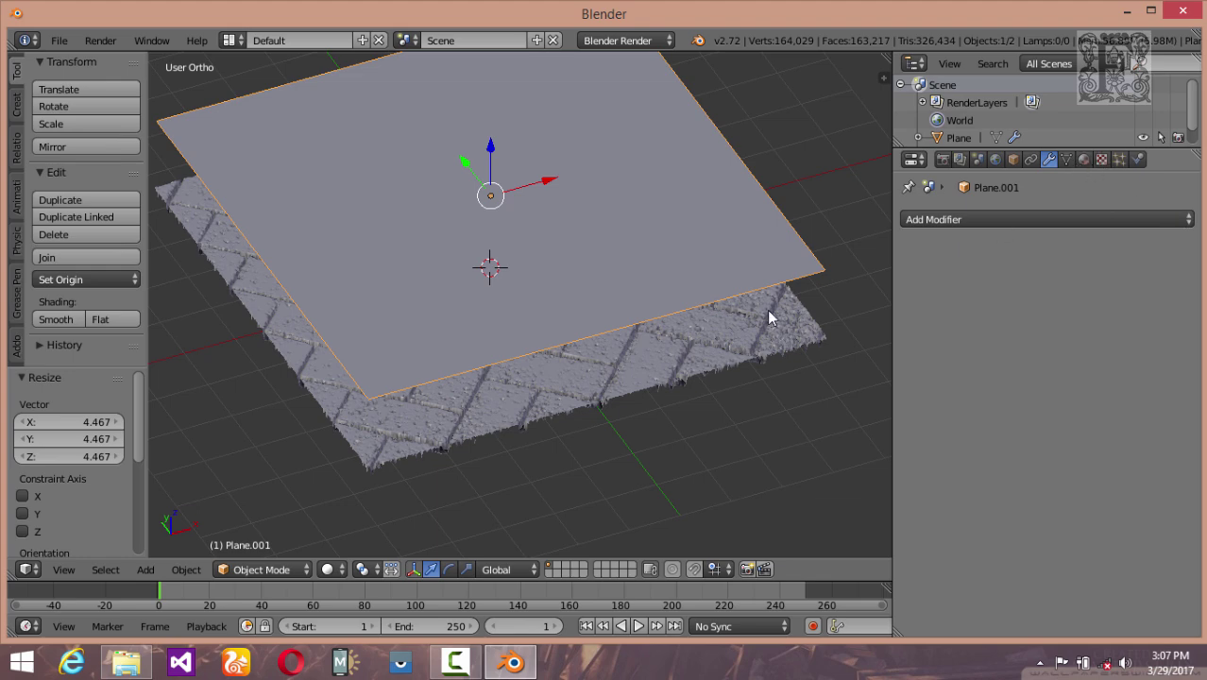
Widen and split the 3D View, and turn the second area into a UV/Image Editor
{"action": "left_click_drag", "start_coordinate": [892, 120], "coordinate": [1043, 120]}
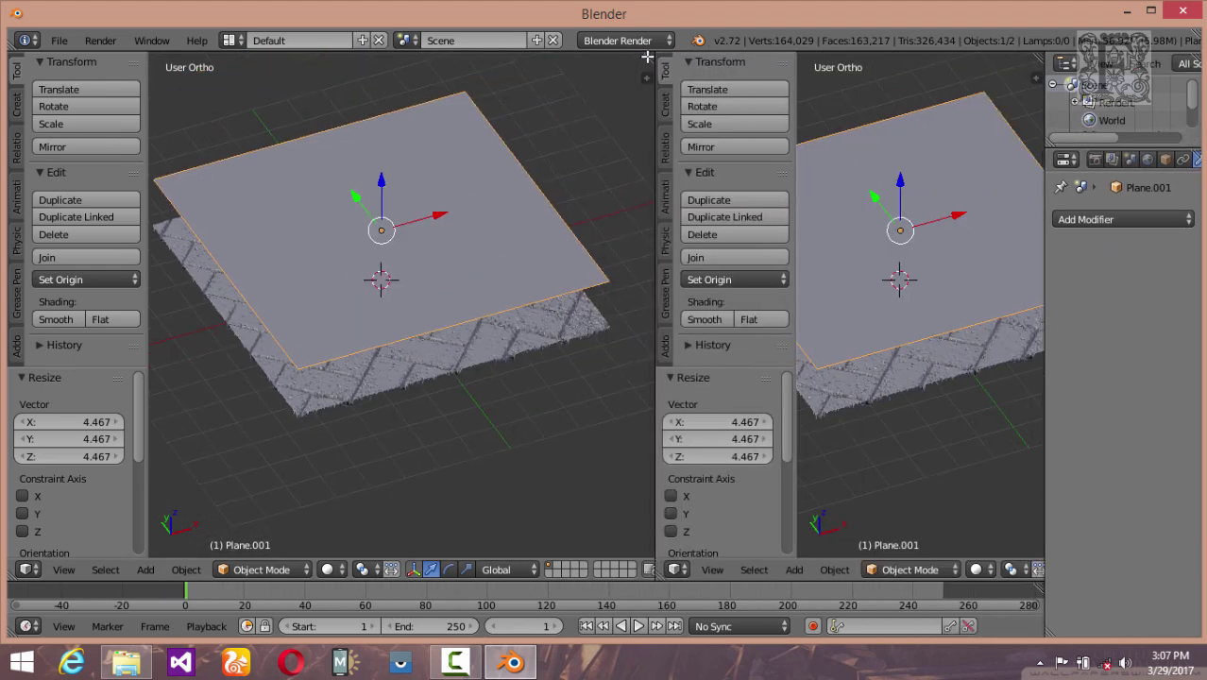
{"action": "left_click_drag", "start_coordinate": [645, 57], "coordinate": [632, 59]}
{"action": "left_click", "coordinate": [662, 571]}
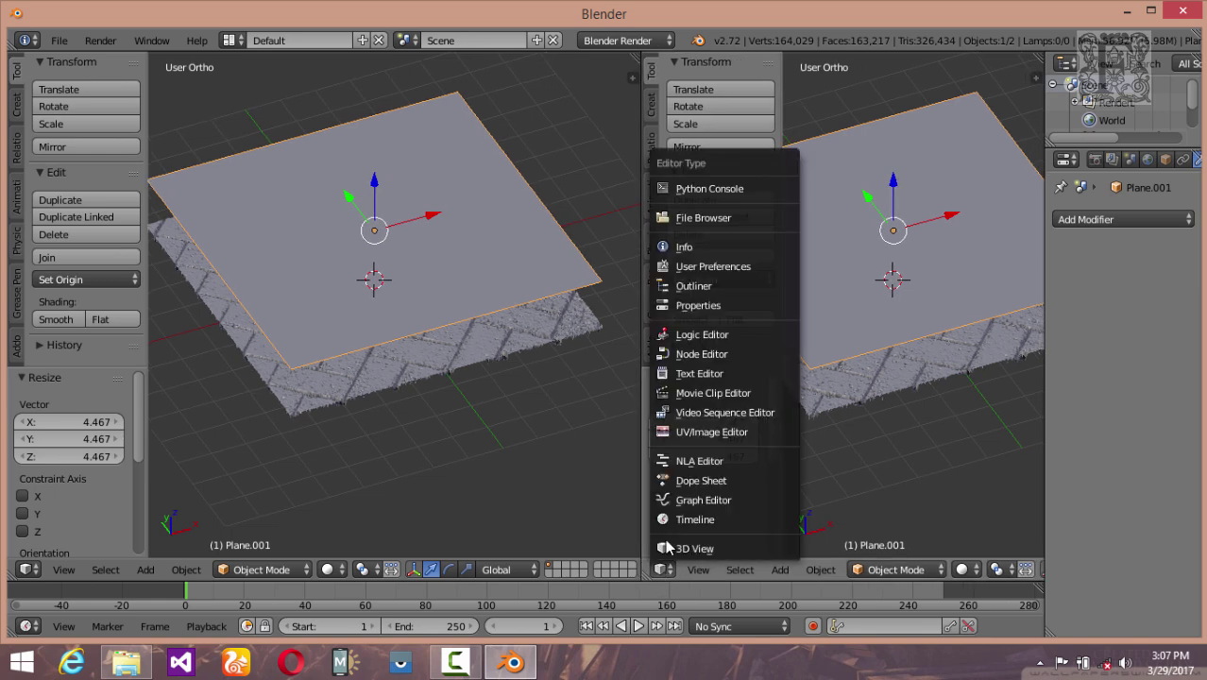
{"action": "left_click", "coordinate": [693, 431]}
{"action": "left_click_drag", "start_coordinate": [638, 391], "coordinate": [601, 393]}
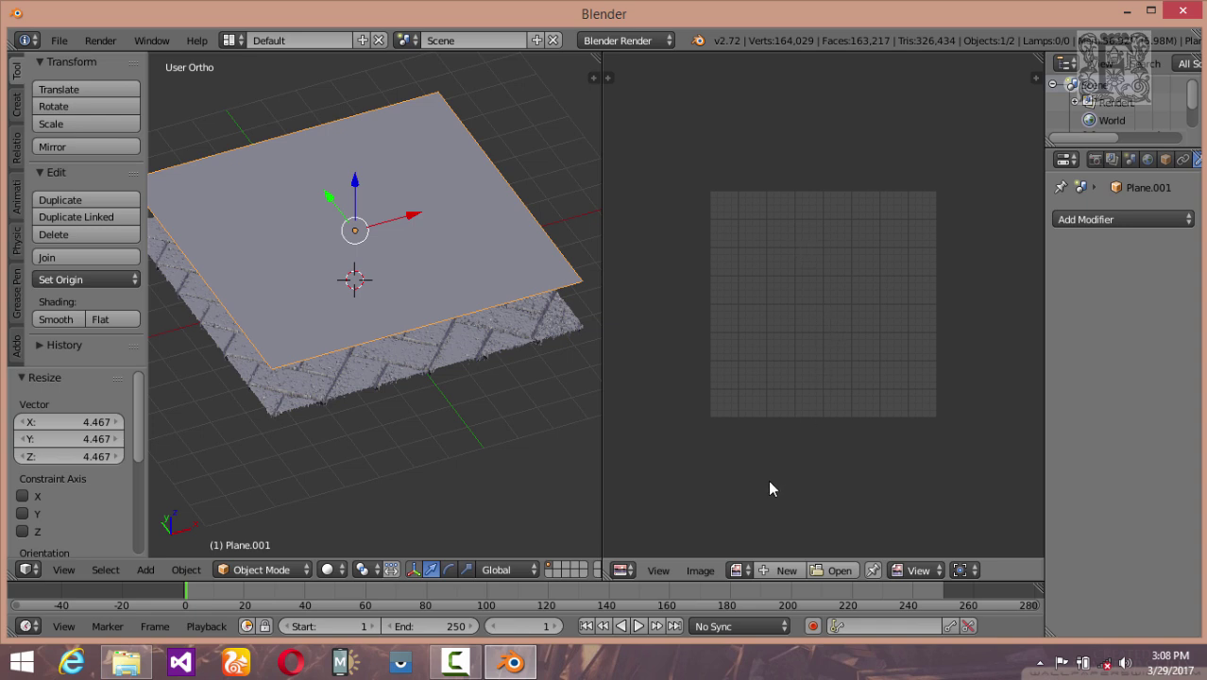
Create a blank 1024 × 1024 px image named TilesNormal in the UV/Image Editor
{"action": "left_click", "coordinate": [782, 572]}
{"action": "left_click", "coordinate": [813, 461]}
{"action": "type", "text": "TilesNormal"}
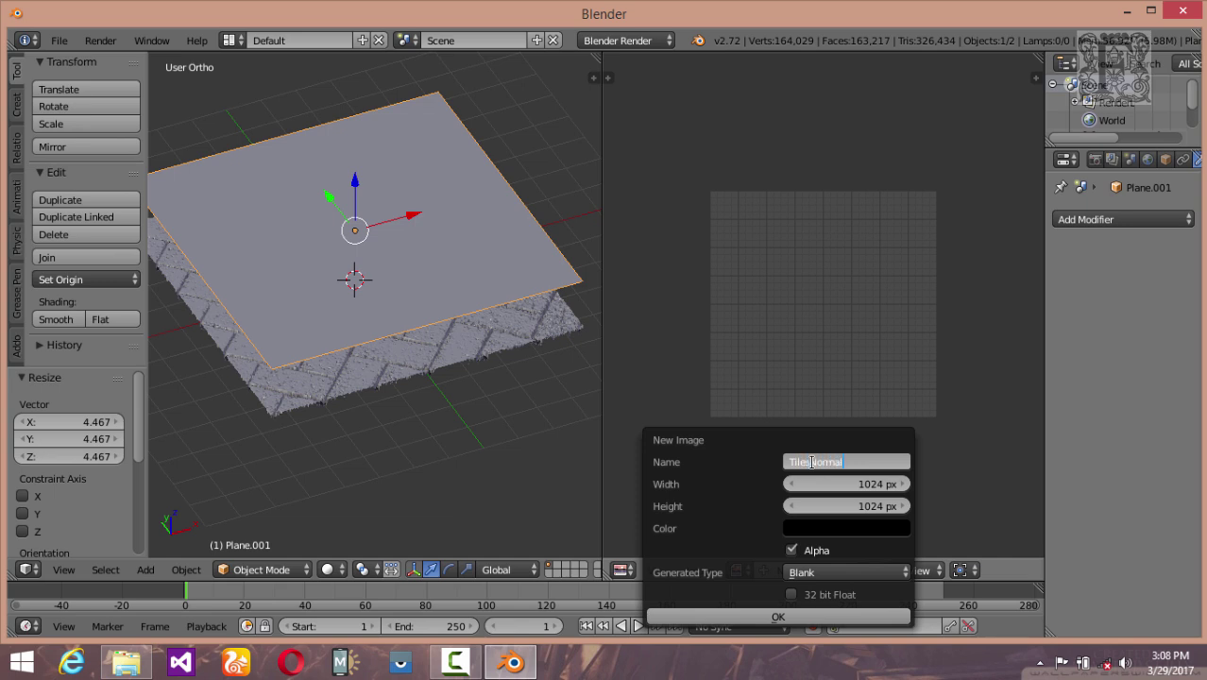
{"action": "key", "text": "Return"}
{"action": "left_click", "coordinate": [787, 615]}
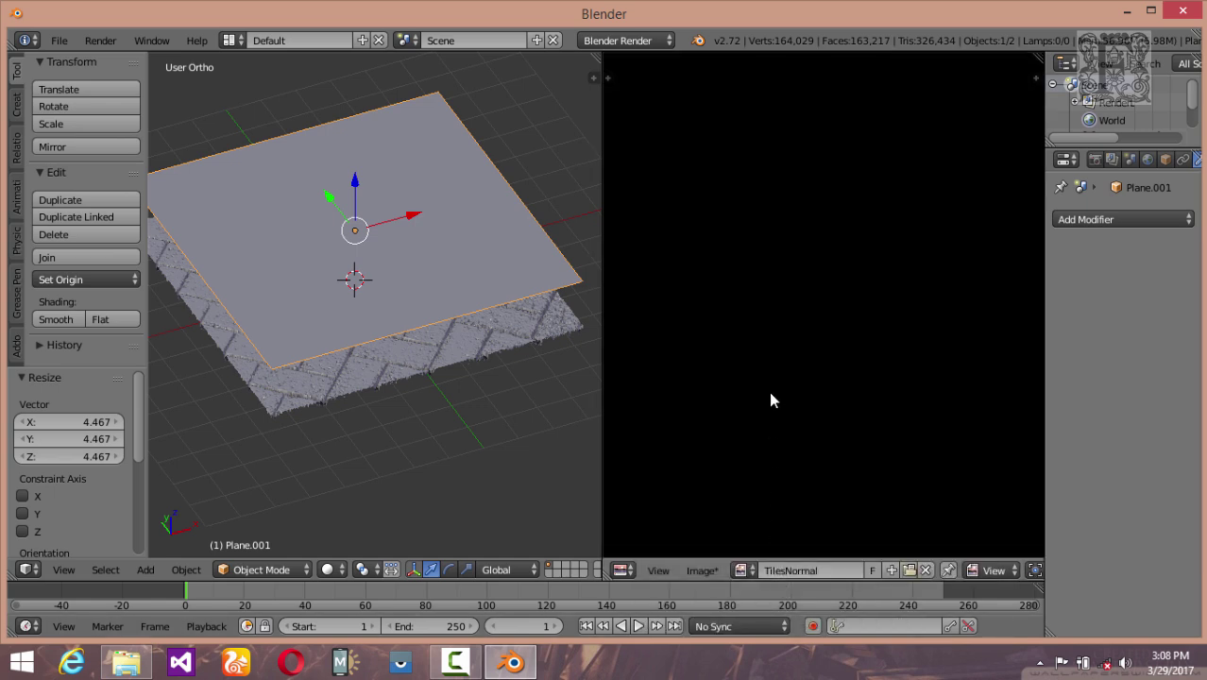
{"action": "scroll", "coordinate": [771, 399], "scroll_direction": "down", "scroll_amount": 4}
Unwrap the upper flat plane onto the TilesNormal image in Edit Mode and return to Object Mode
{"action": "left_click", "coordinate": [253, 570]}
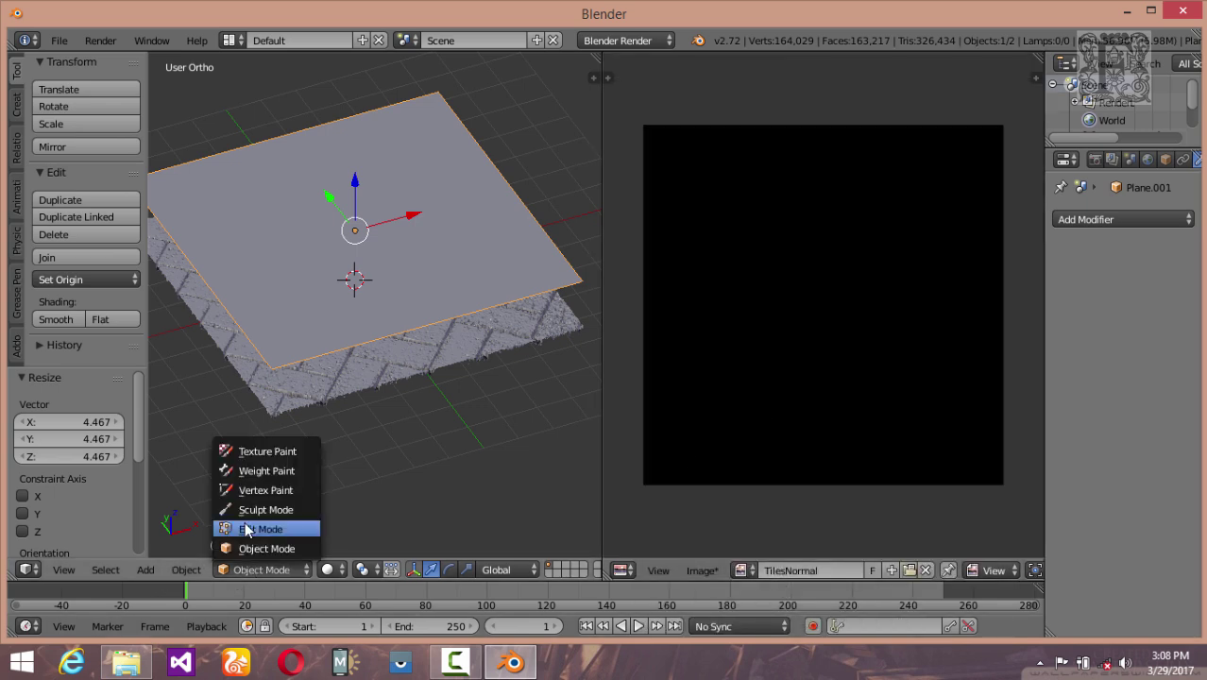
{"action": "left_click", "coordinate": [260, 529]}
{"action": "key", "text": "u"}
{"action": "left_click", "coordinate": [439, 436]}
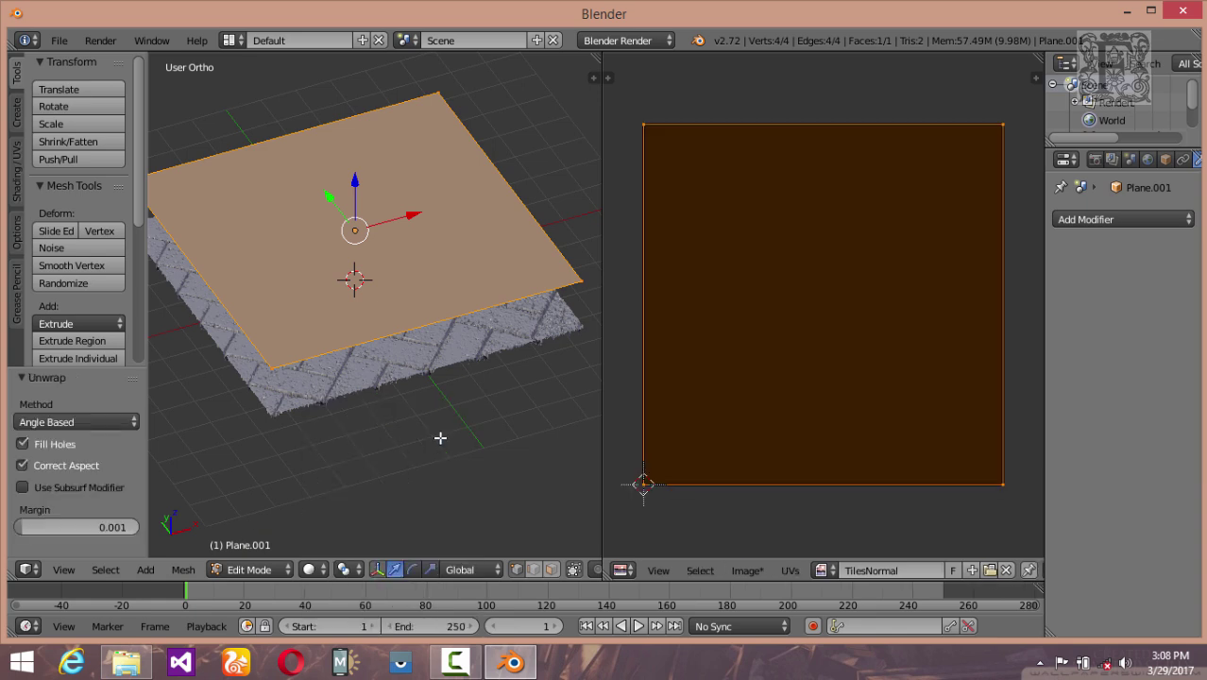
{"action": "middle_click_drag", "start_coordinate": [430, 429], "coordinate": [348, 502]}
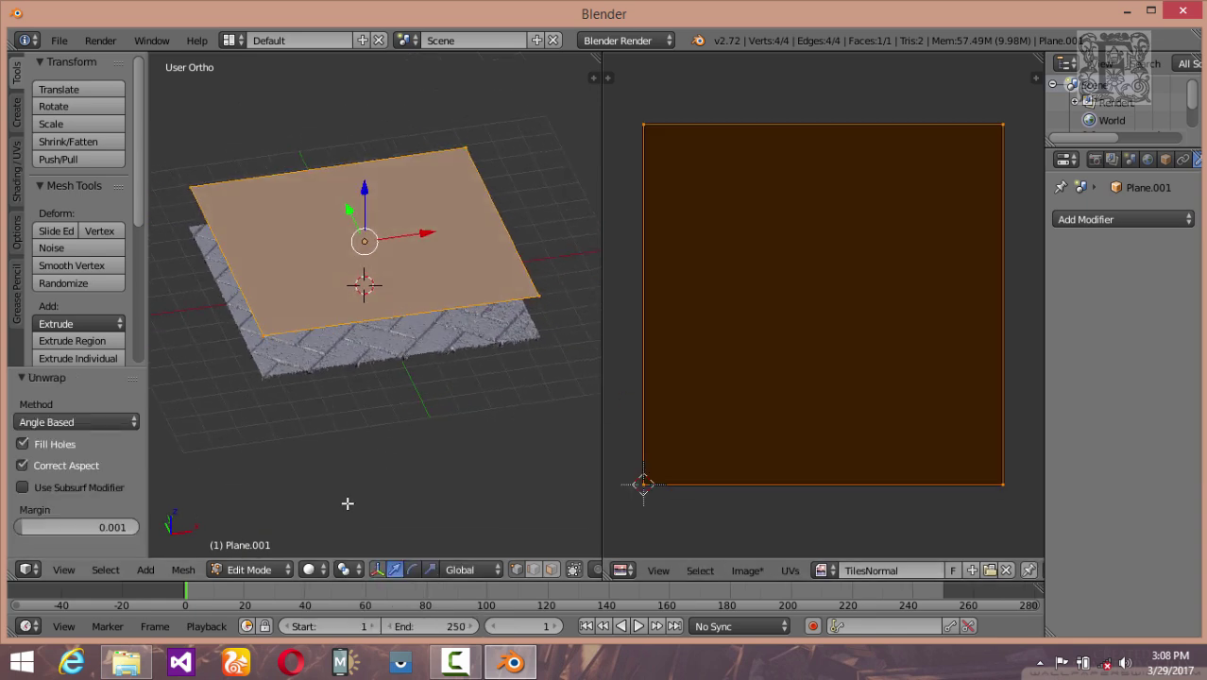
{"action": "left_click", "coordinate": [253, 570]}
{"action": "left_click", "coordinate": [276, 549]}
Select the displaced plane and add the flat plane above it to the selection as the active object
{"action": "right_click", "coordinate": [446, 336]}
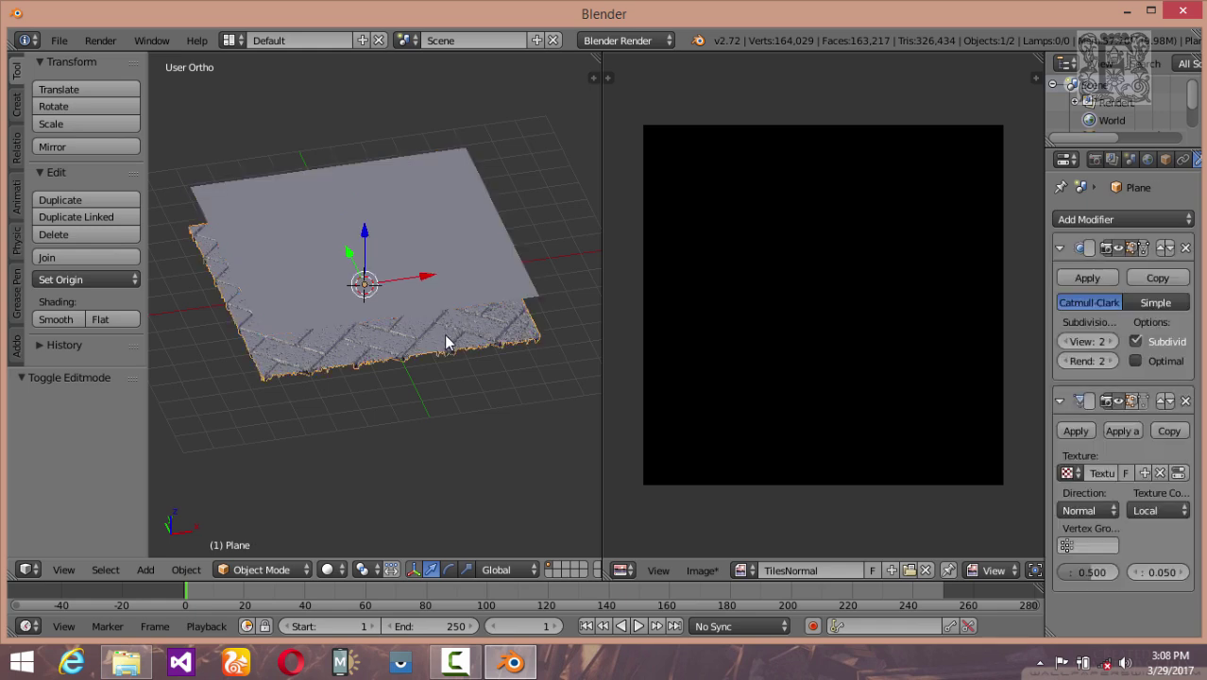
{"action": "scroll", "coordinate": [444, 334], "scroll_direction": "up", "scroll_amount": 1}
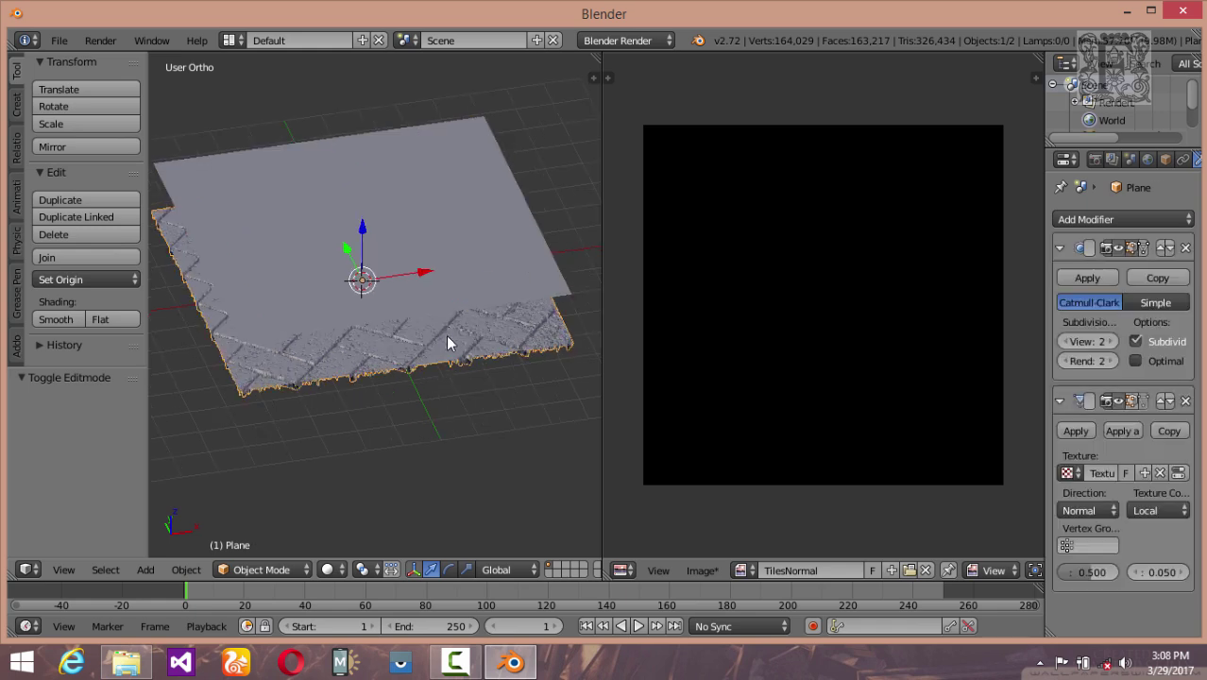
{"action": "right_click", "coordinate": [481, 249], "text": "shift"}
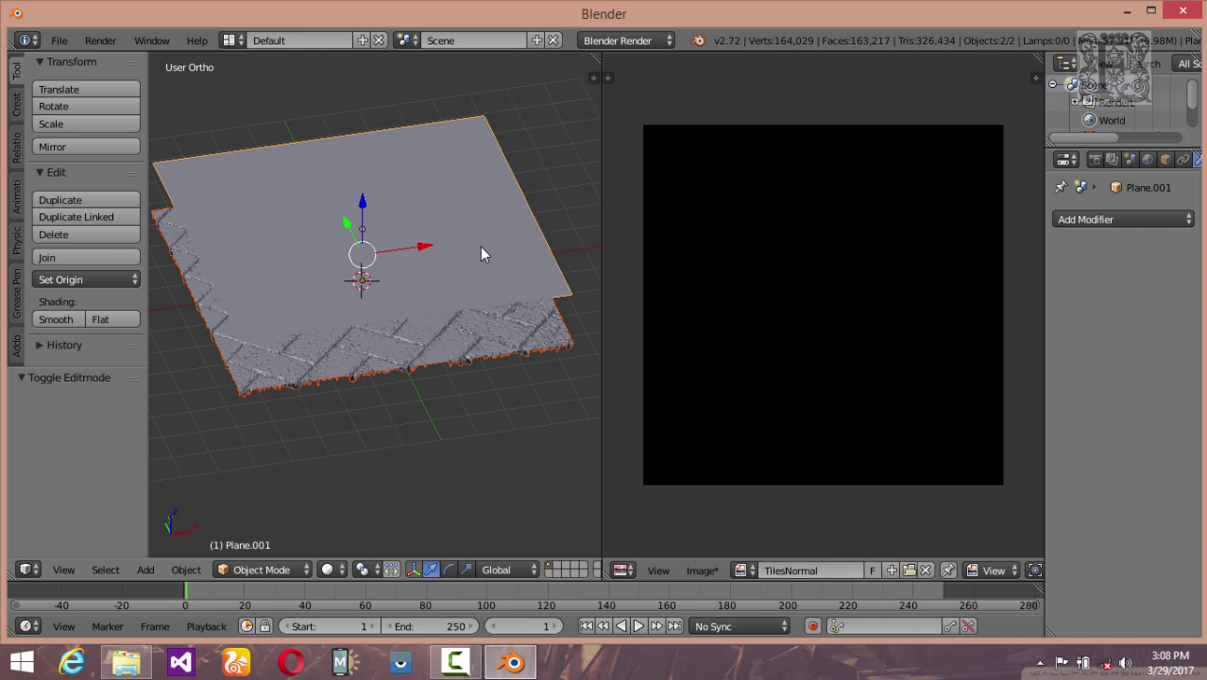
Set the bake mode to Normals with Selected to Active enabled, and bake into the TilesNormal image
{"action": "left_click", "coordinate": [1095, 159]}
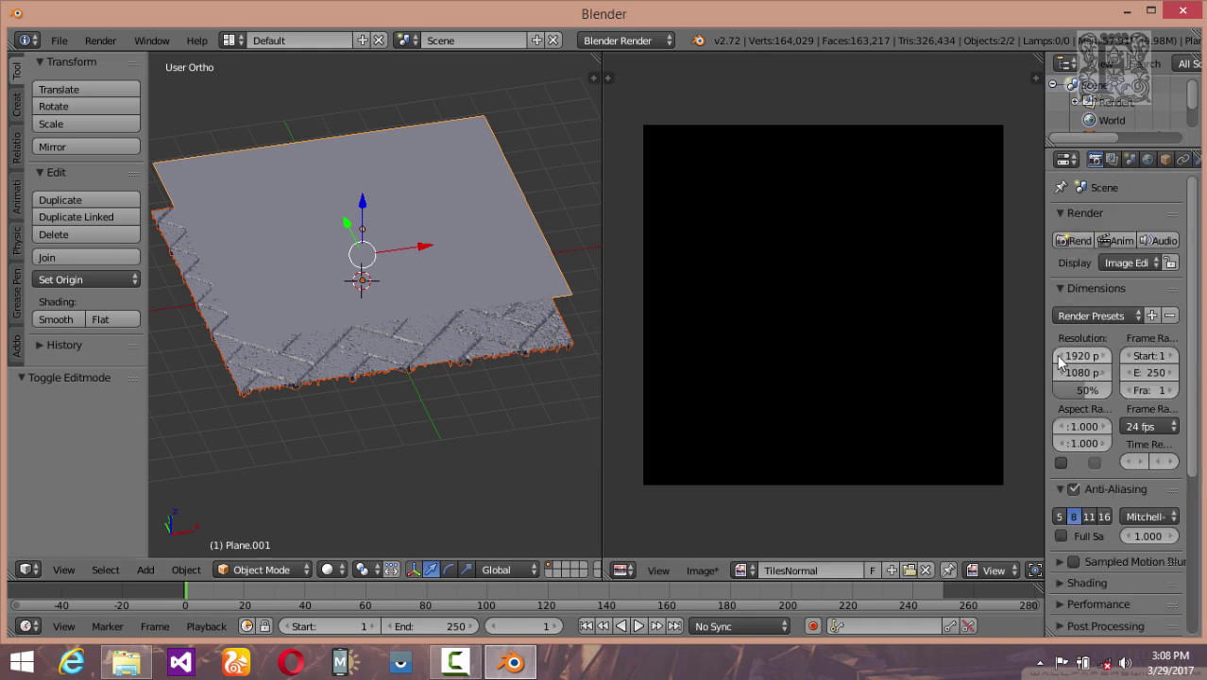
{"action": "left_click_drag", "start_coordinate": [1046, 349], "coordinate": [936, 387]}
{"action": "scroll", "coordinate": [1027, 424], "scroll_direction": "down", "scroll_amount": 5}
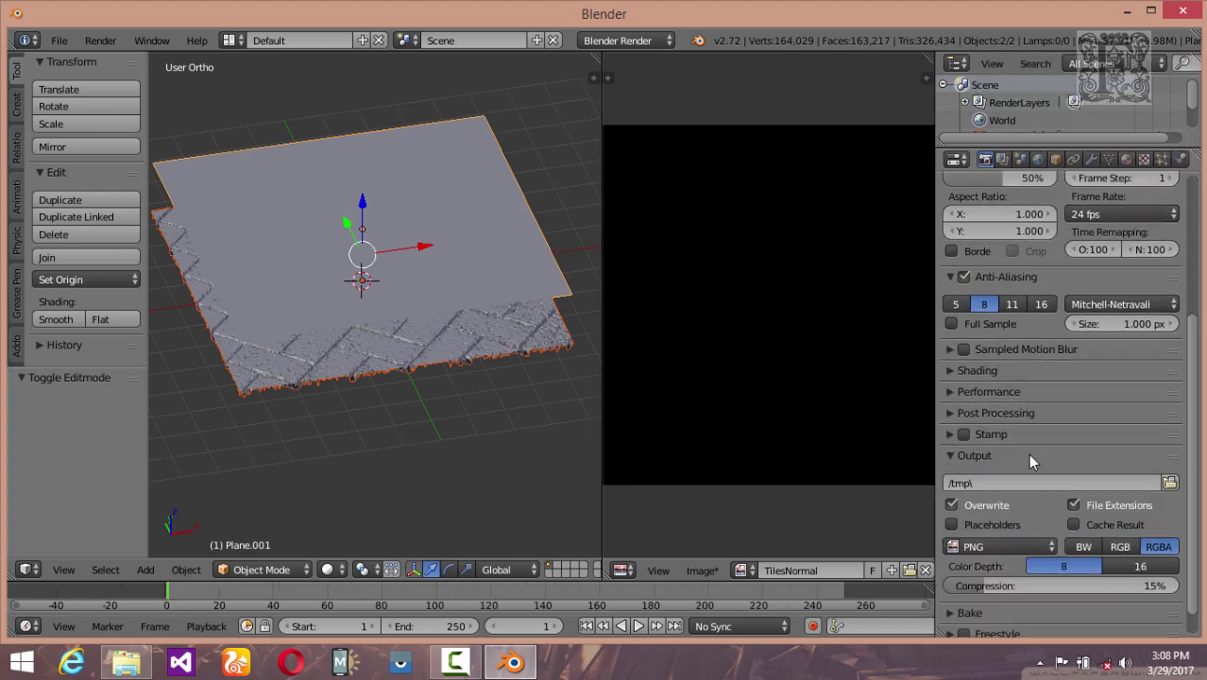
{"action": "left_click", "coordinate": [957, 586]}
{"action": "scroll", "coordinate": [1024, 549], "scroll_direction": "down", "scroll_amount": 4}
{"action": "left_click", "coordinate": [1063, 490]}
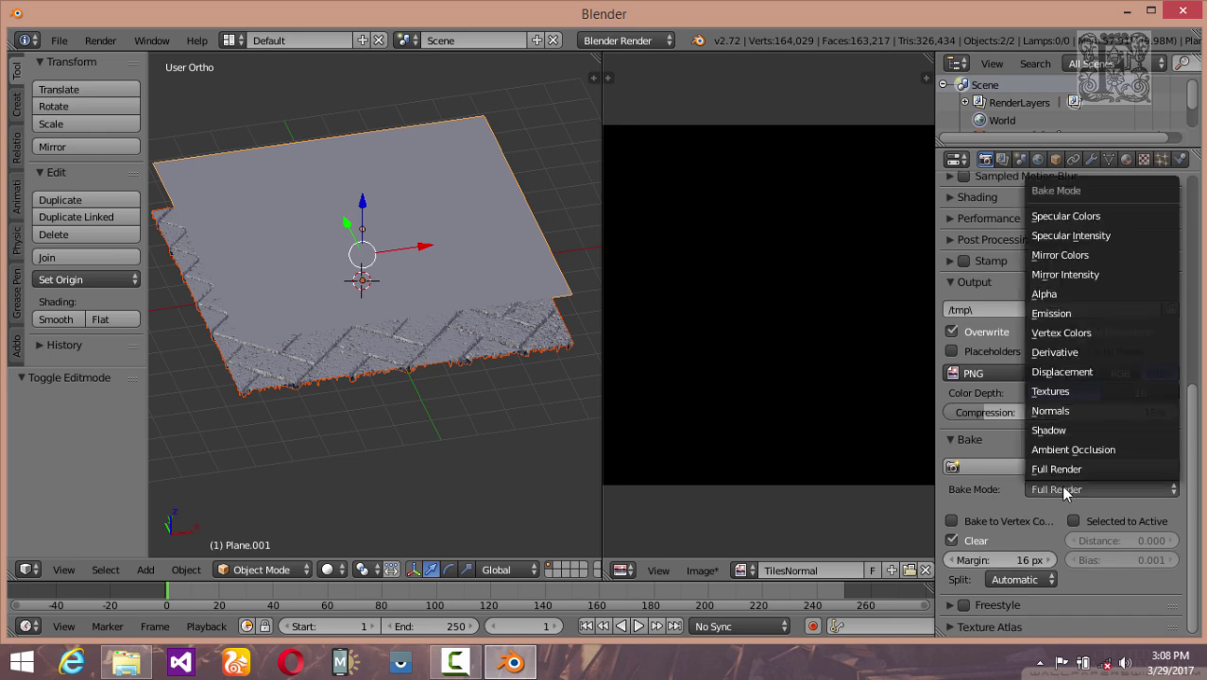
{"action": "left_click", "coordinate": [1063, 412]}
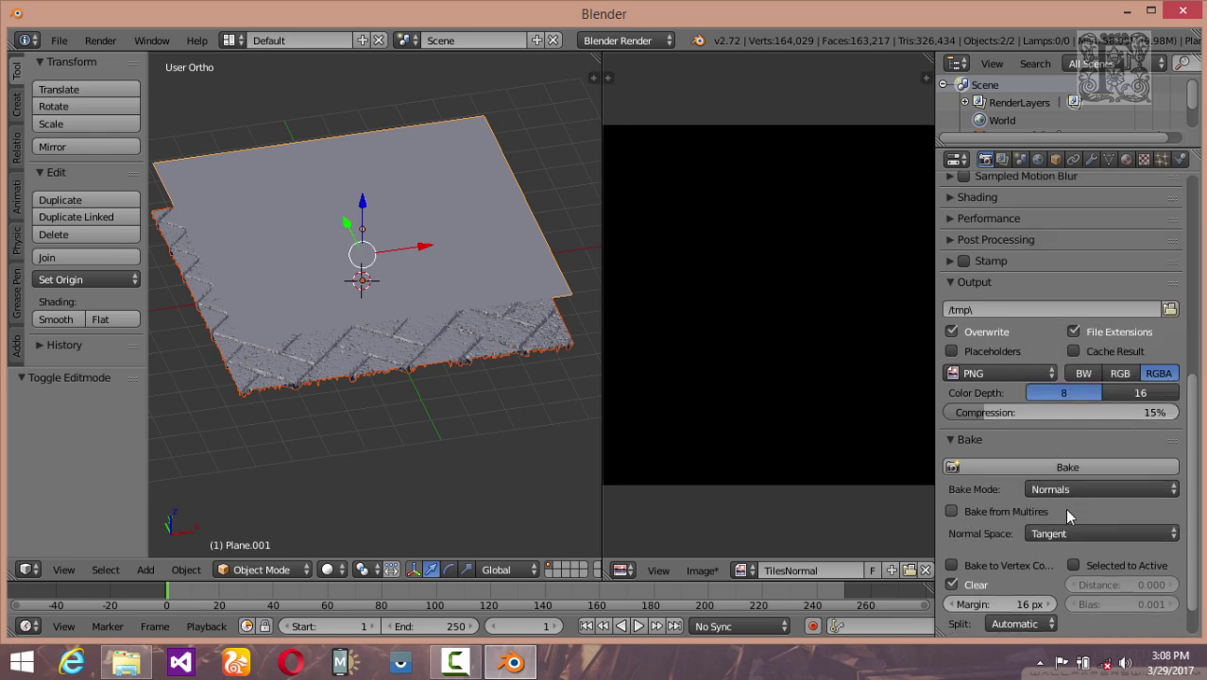
{"action": "left_click", "coordinate": [1074, 567]}
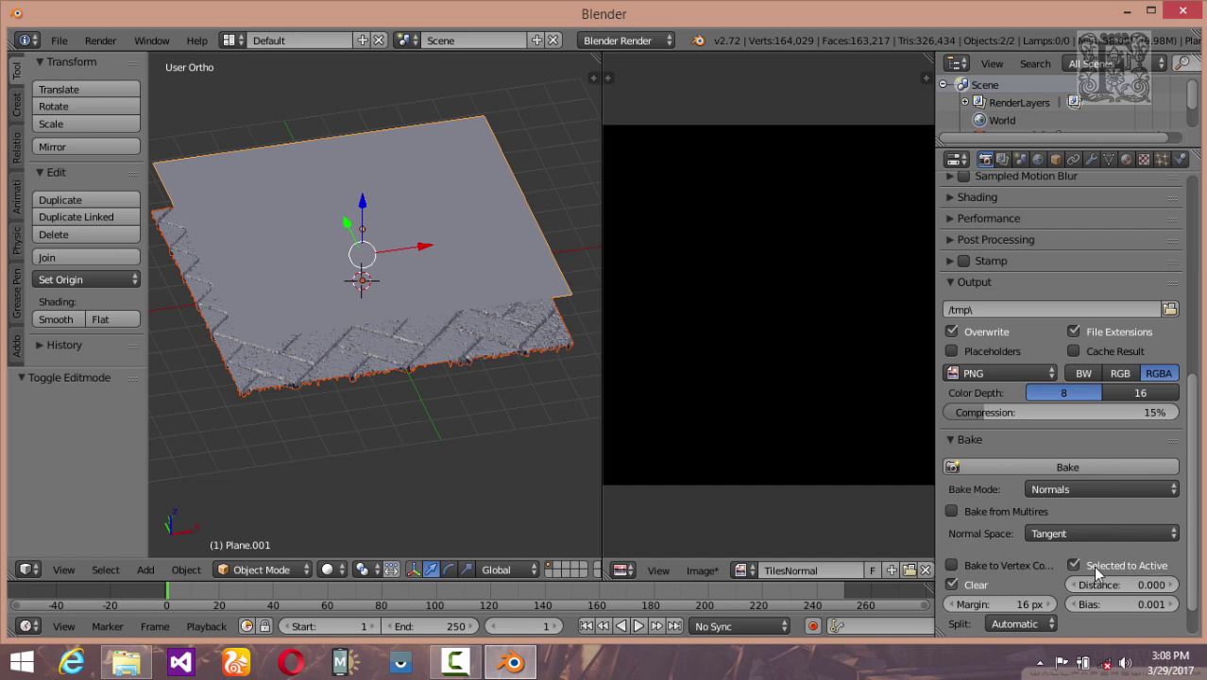
{"action": "left_click", "coordinate": [1037, 464]}
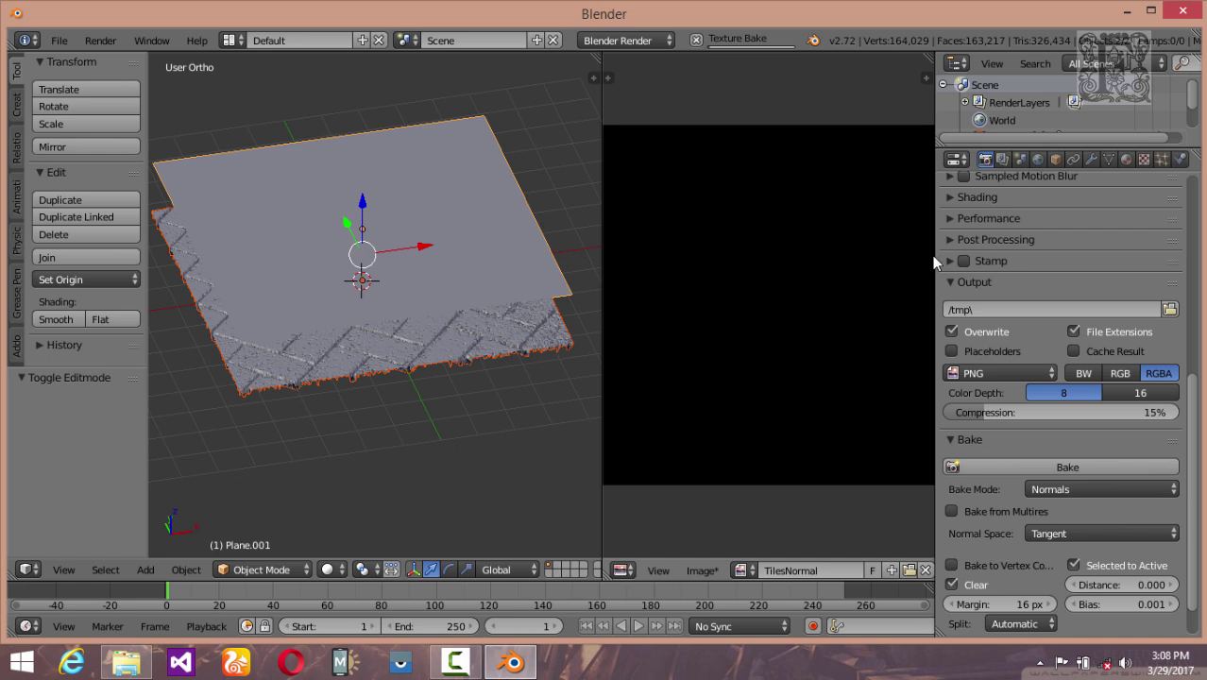
{"action": "left_click_drag", "start_coordinate": [937, 256], "coordinate": [989, 256]}
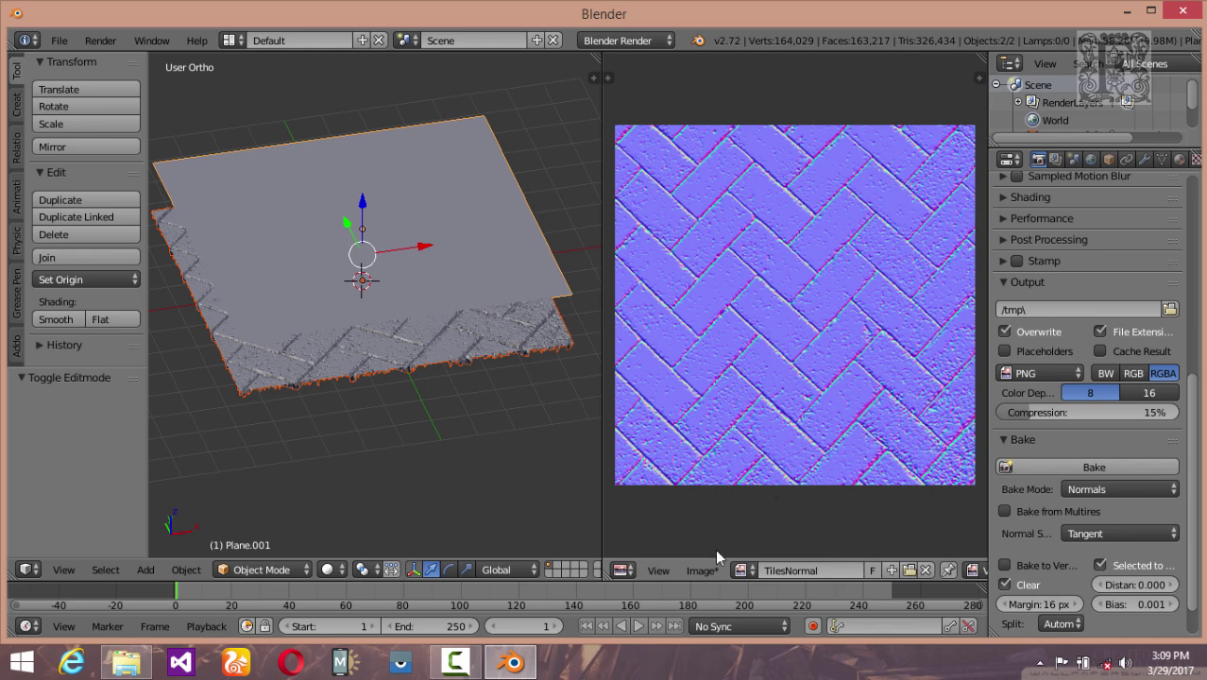
Save the baked image as TilesNormal.png in the TextureTutorial folder
{"action": "left_click", "coordinate": [701, 570]}
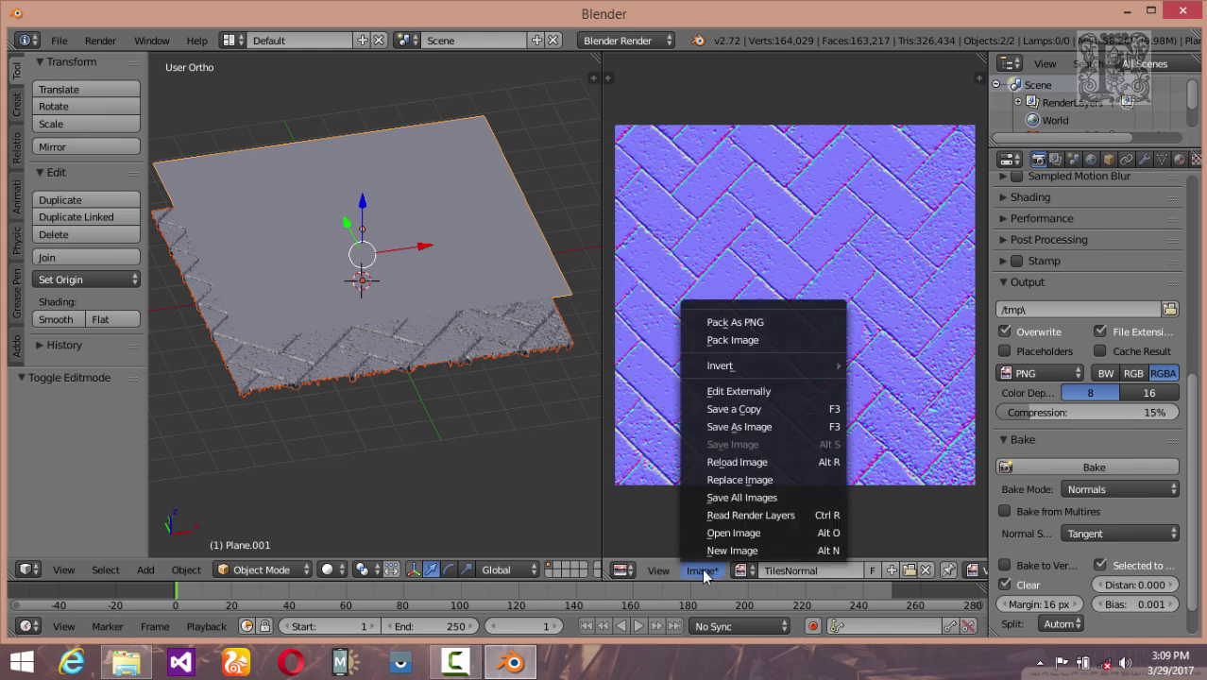
{"action": "left_click", "coordinate": [753, 427]}
{"action": "left_click", "coordinate": [61, 410]}
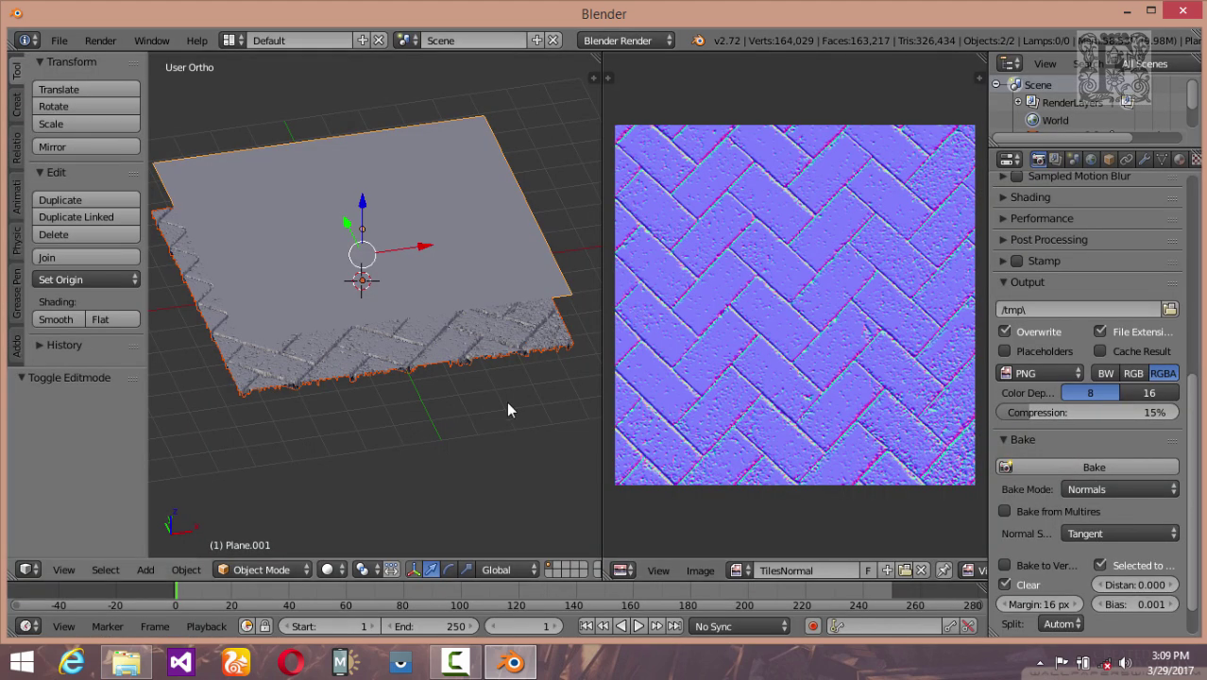
Quit Blender without saving the scene and review the height, normal and occlusion map files in the TextureTutorial folder
{"action": "left_click", "coordinate": [1196, 15]}
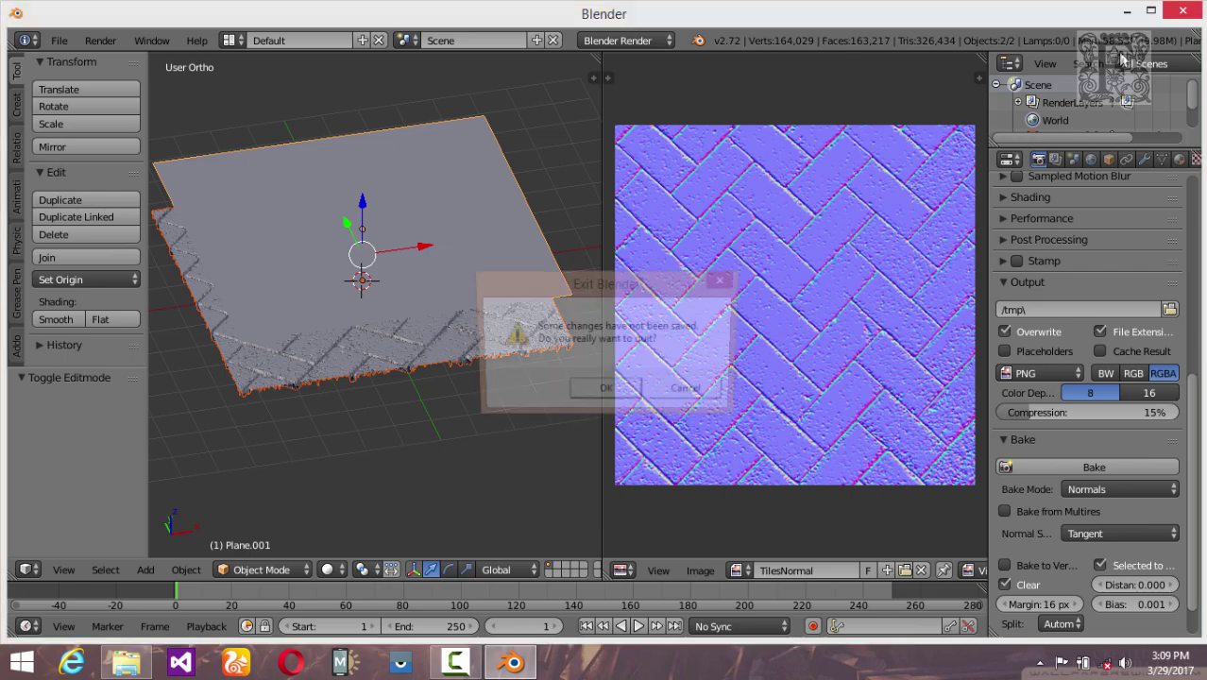
{"action": "left_click", "coordinate": [614, 393]}
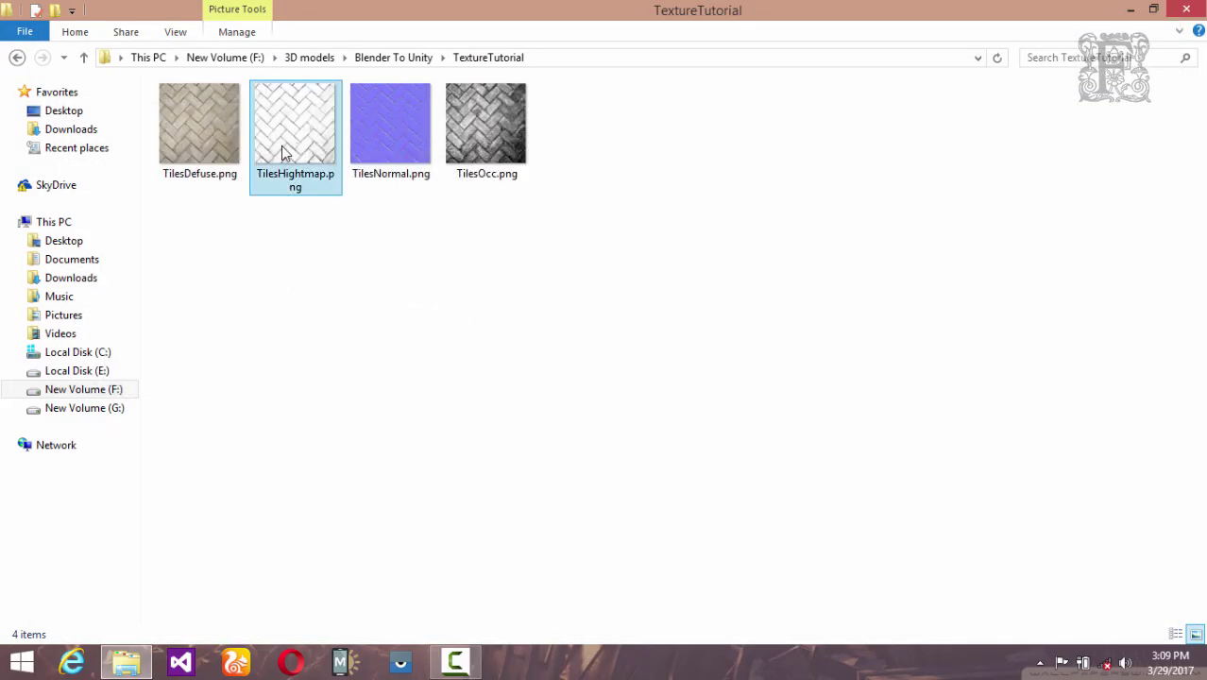
{"action": "left_click", "coordinate": [285, 151]}
{"action": "left_click", "coordinate": [398, 134]}
{"action": "left_click", "coordinate": [477, 143]}
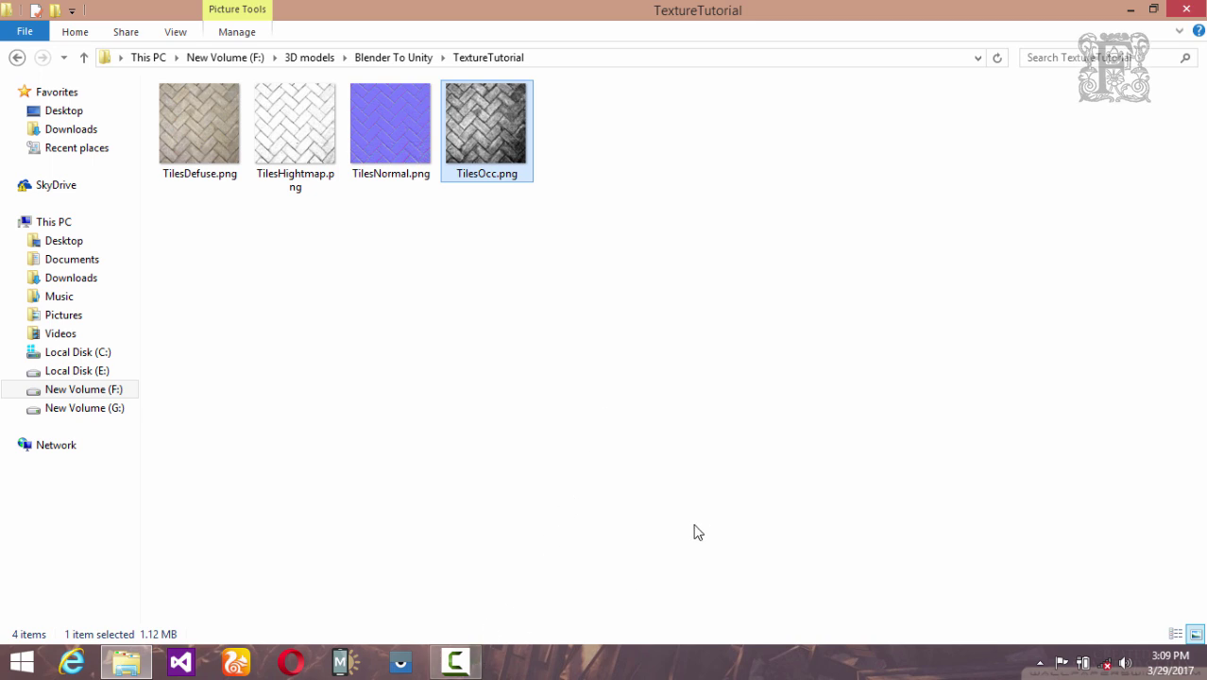
{"action": "left_click", "coordinate": [455, 664]}
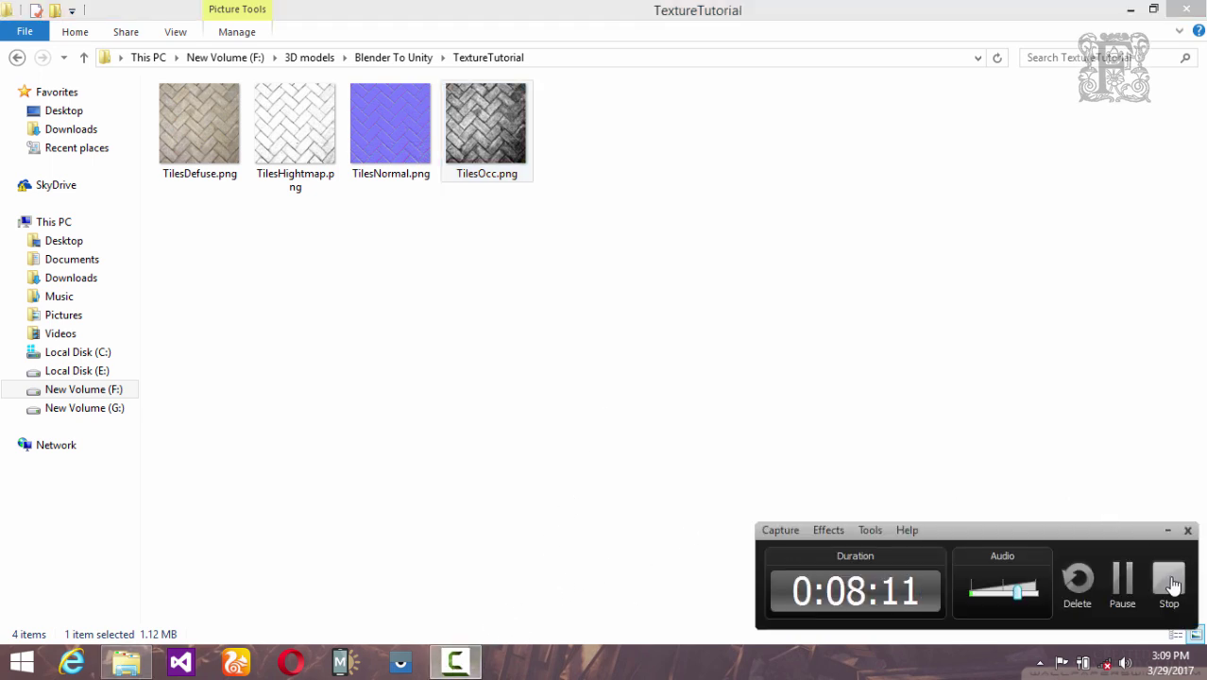